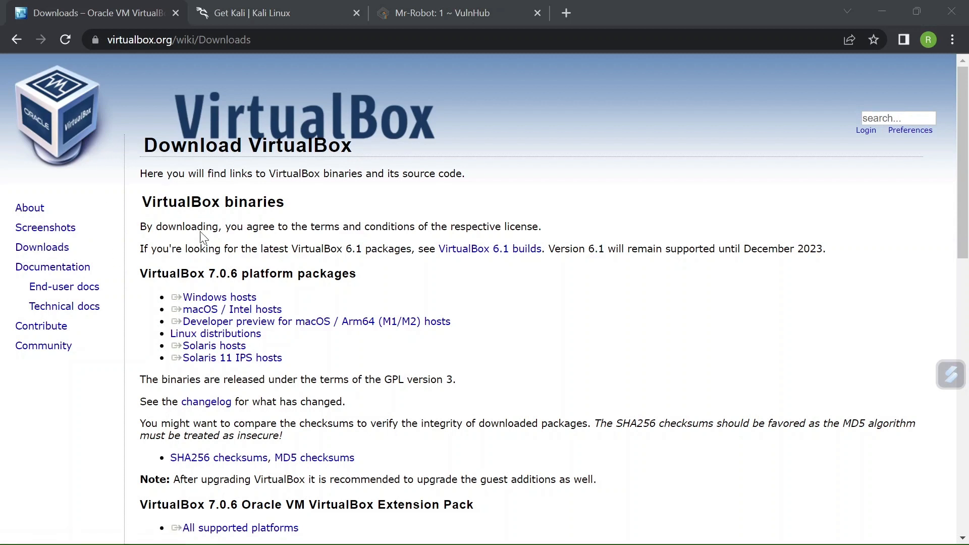
# Step: Download the VirtualBox 7.0.6 installer for Windows hosts and save it in the Vm Downloads folder
pyautogui.tripleClick(217, 299)
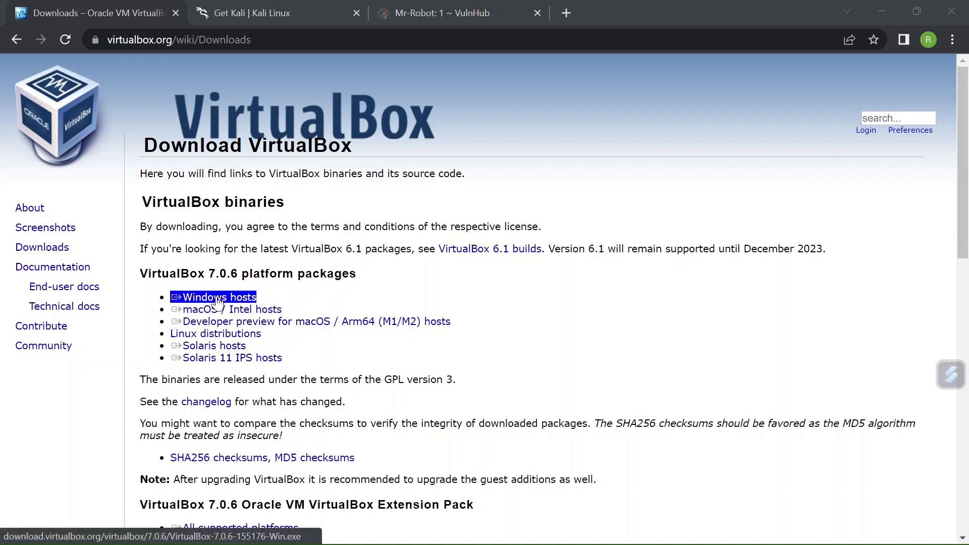
pyautogui.tripleClick(191, 315)
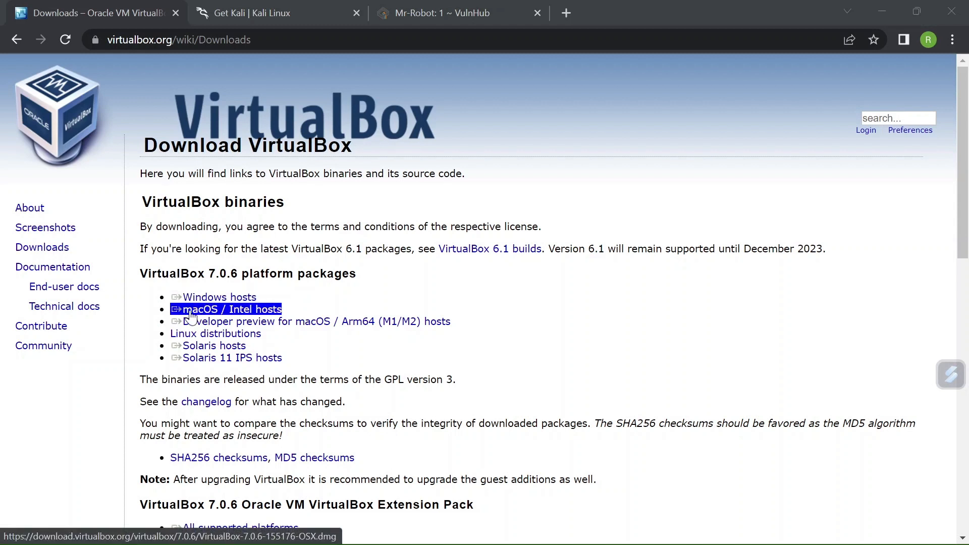
pyautogui.tripleClick(194, 321)
pyautogui.tripleClick(193, 336)
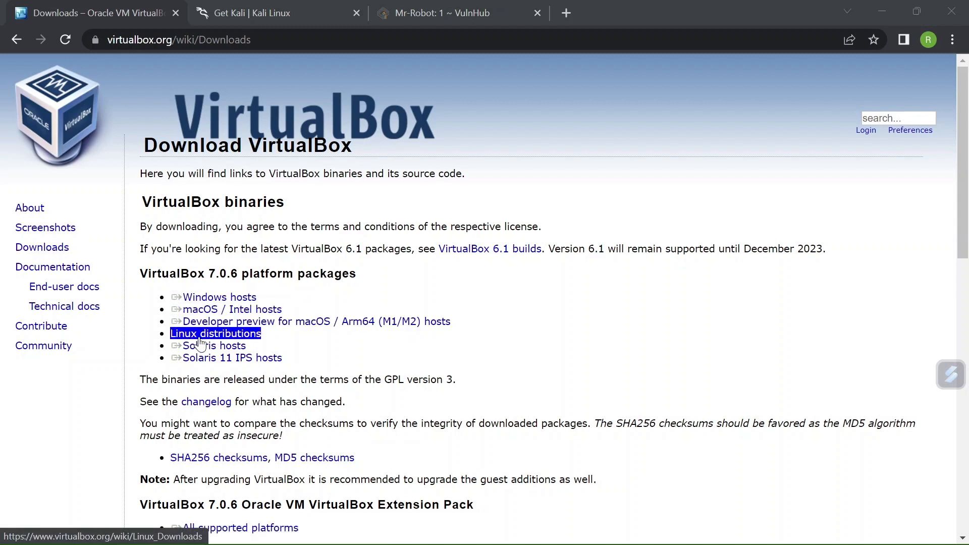
pyautogui.tripleClick(201, 315)
pyautogui.tripleClick(202, 299)
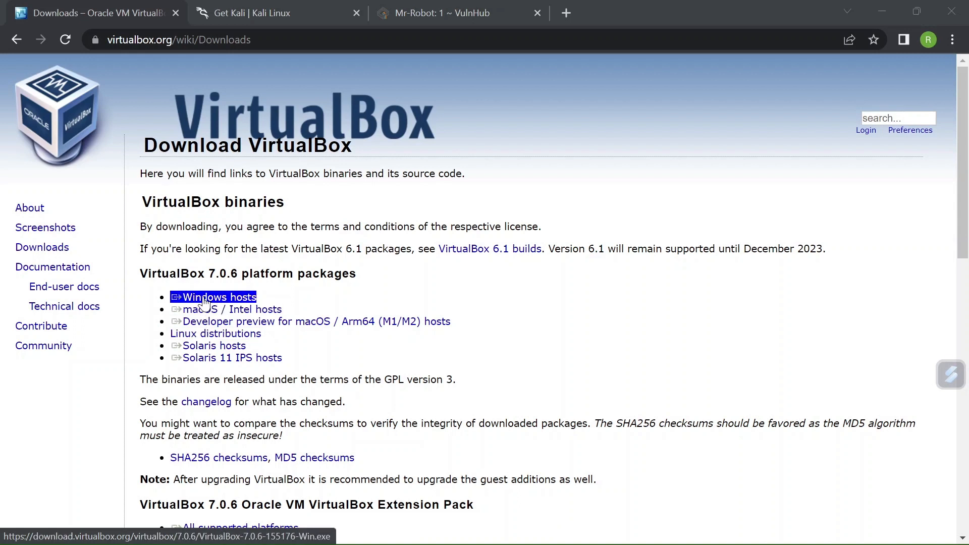
pyautogui.click(204, 301)
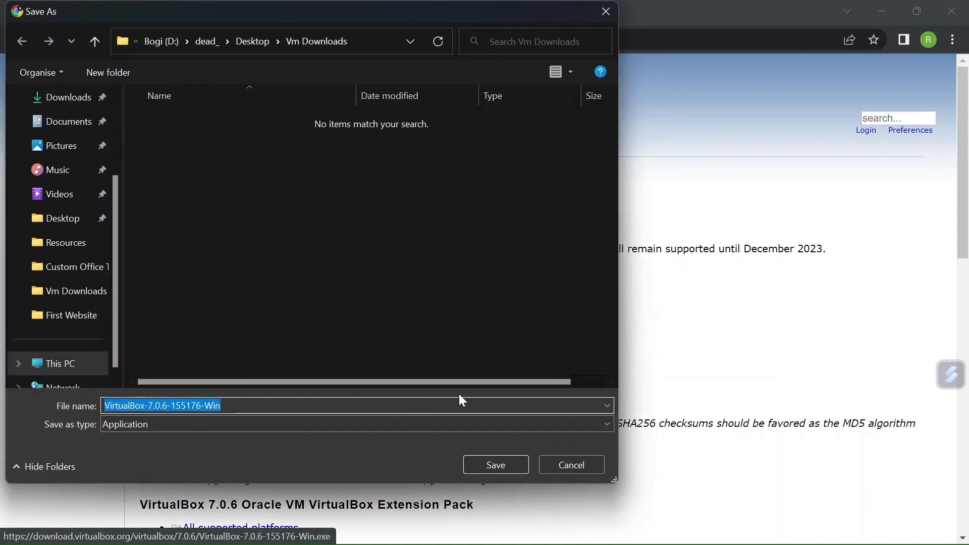
pyautogui.click(499, 462)
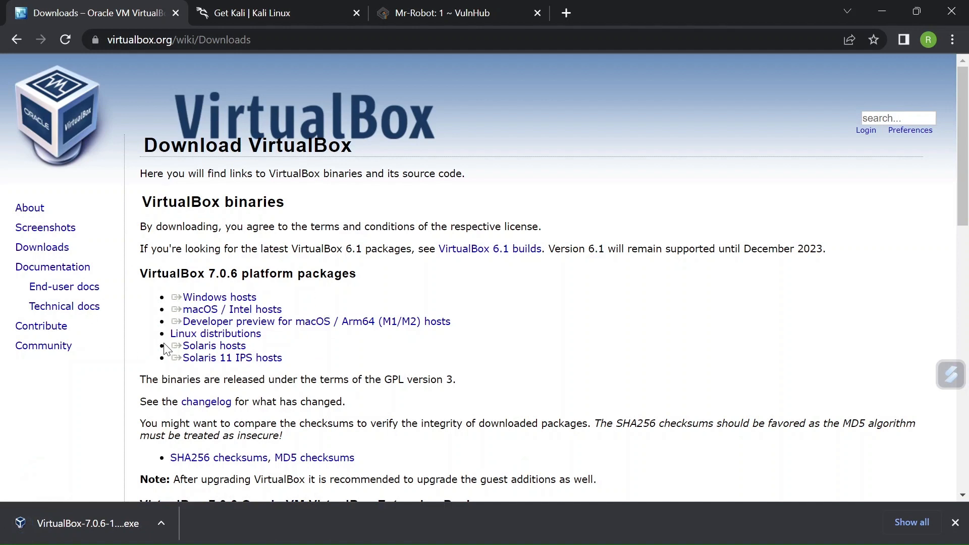
# Step: Go to the Kali Linux home page and open the Virtual Machines section of its downloads
pyautogui.click(274, 10)
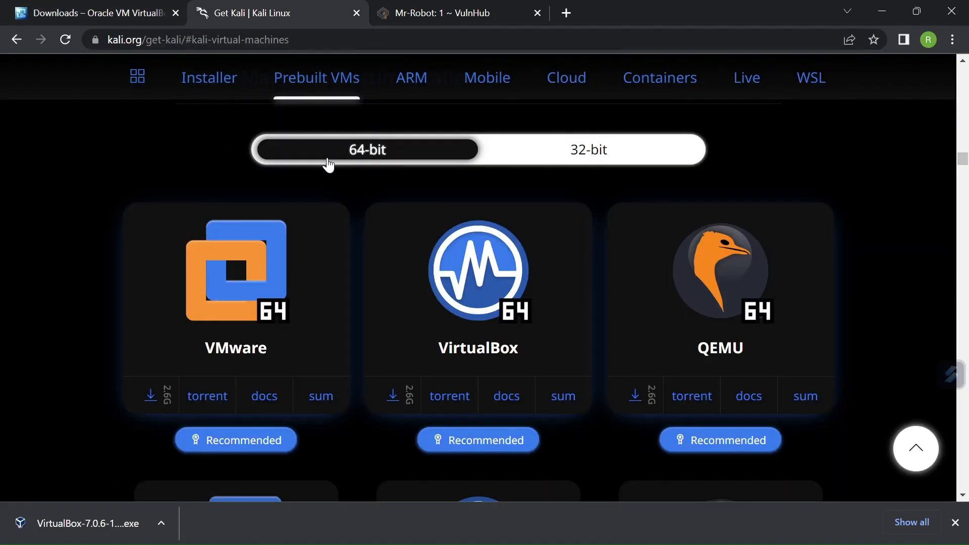
pyautogui.scroll(1, 328, 165)
pyautogui.scroll(12, 328, 165)
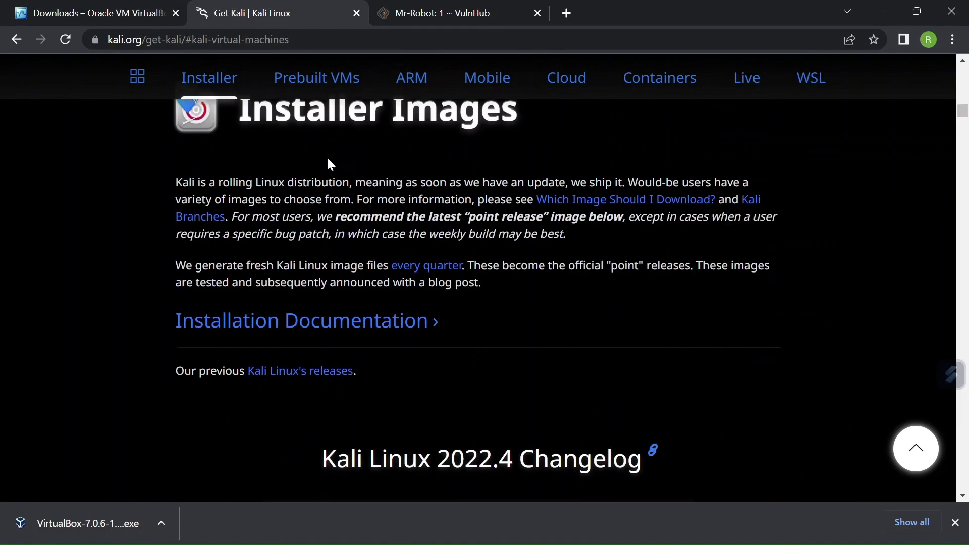
pyautogui.scroll(10, 329, 165)
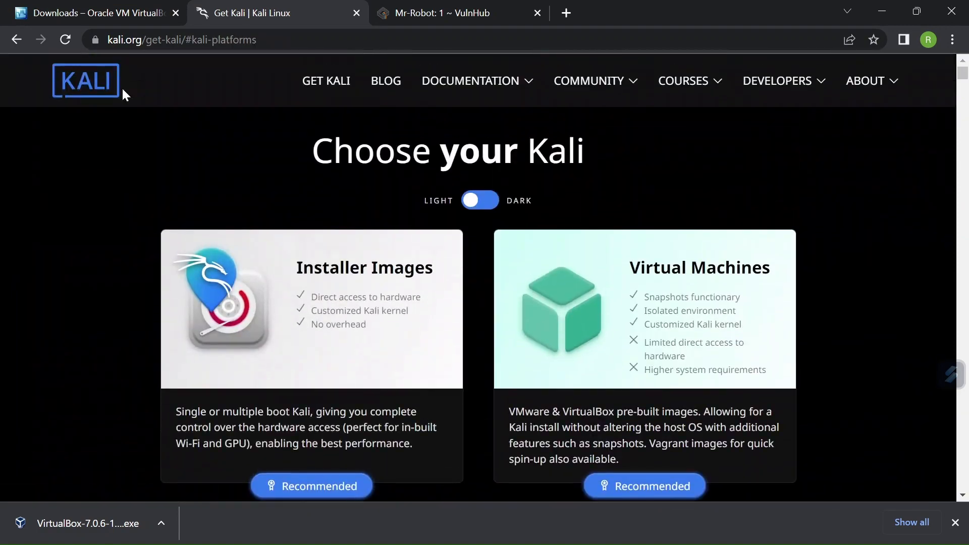
pyautogui.click(86, 97)
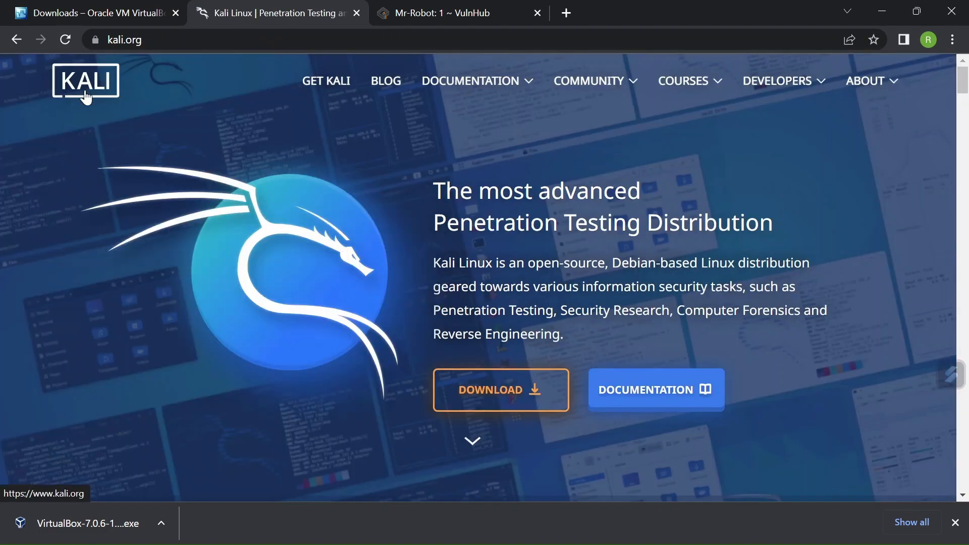
pyautogui.click(478, 404)
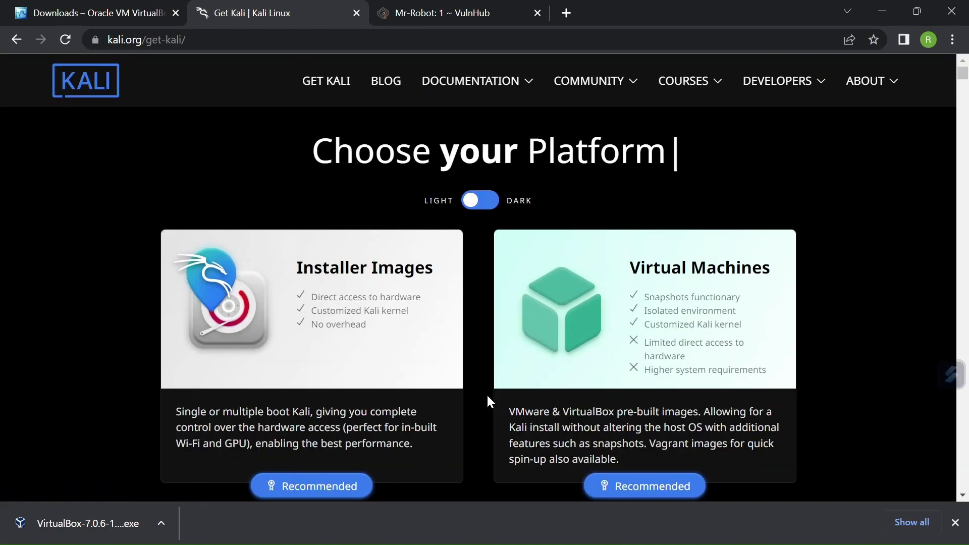
pyautogui.click(633, 334)
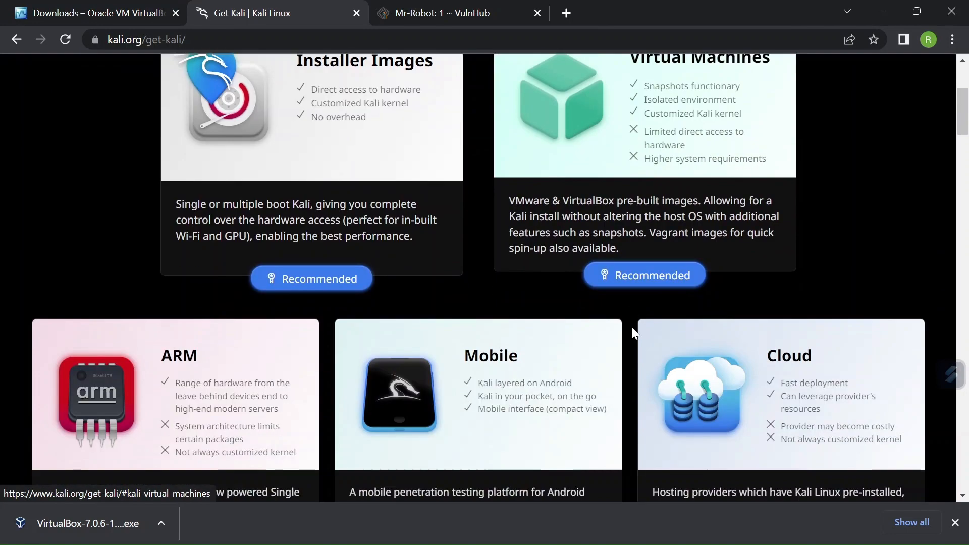
# Step: Download the 64-bit VirtualBox image of Kali Linux 2022.4 and save it in the Vm Downloads folder
pyautogui.scroll(-2, 633, 334)
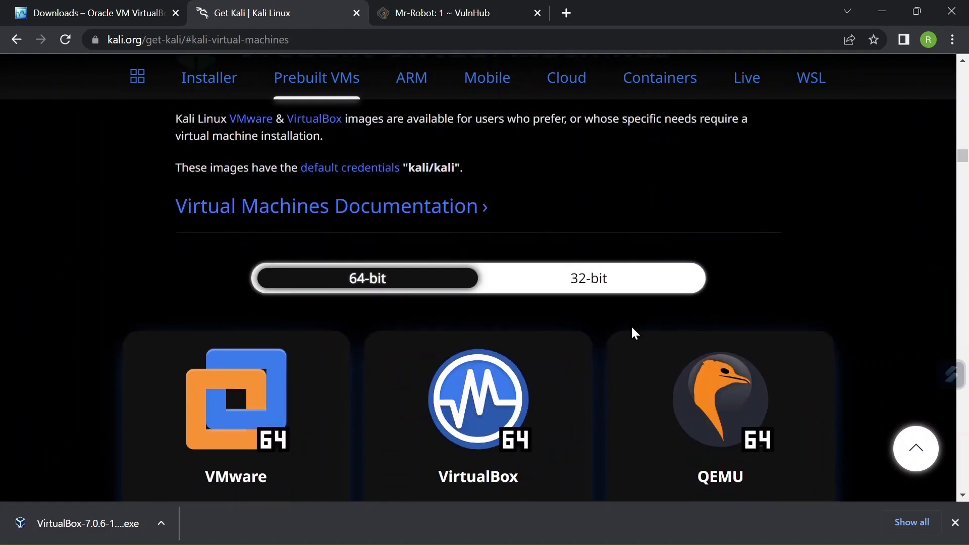
pyautogui.scroll(-2, 632, 334)
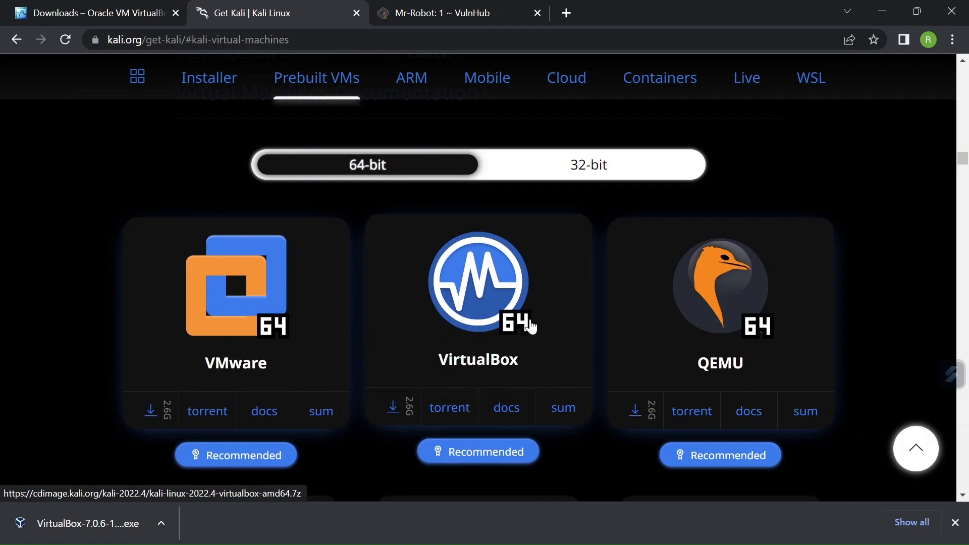
pyautogui.click(393, 409)
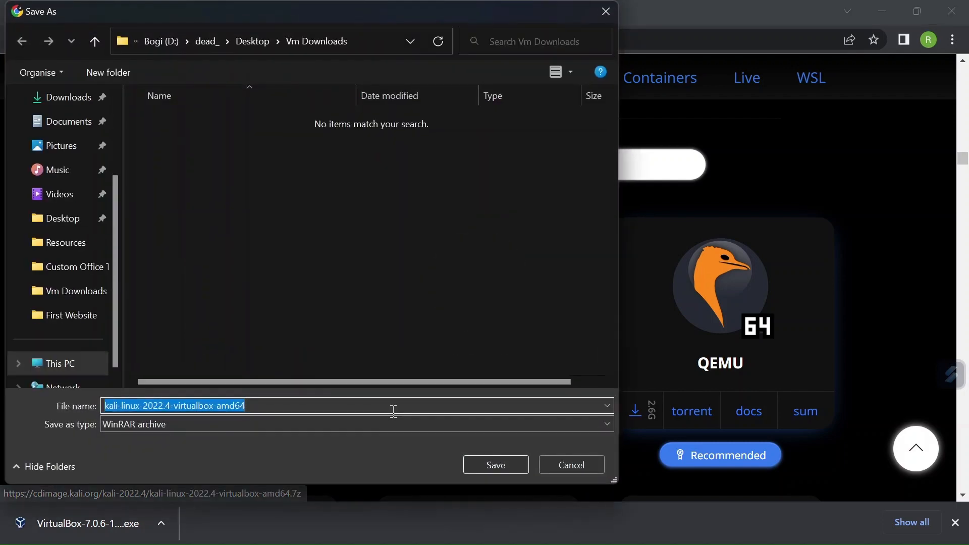
pyautogui.click(493, 464)
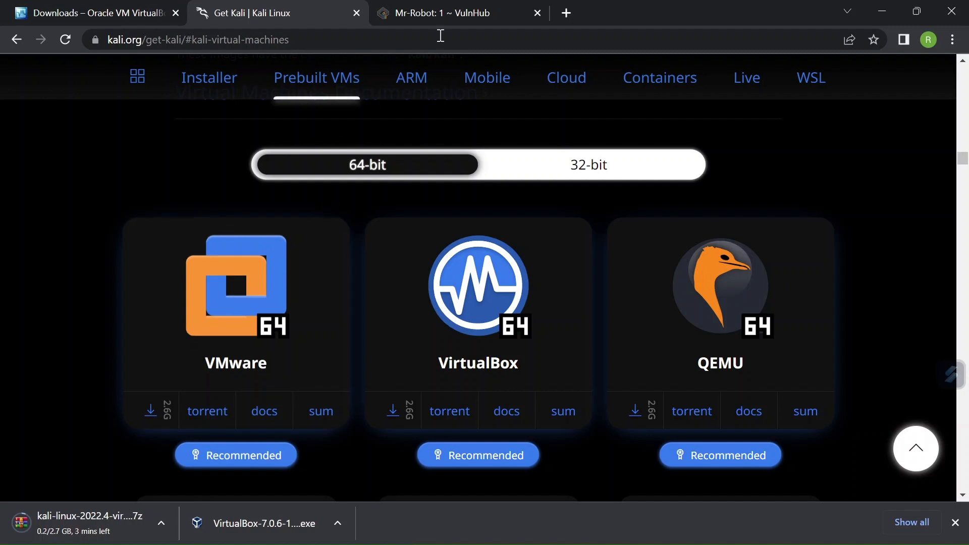
# Step: Search VulnHub's virtual machines for "mr robot" from its home page and open the Mr-Robot: 1 entry
pyautogui.click(458, 17)
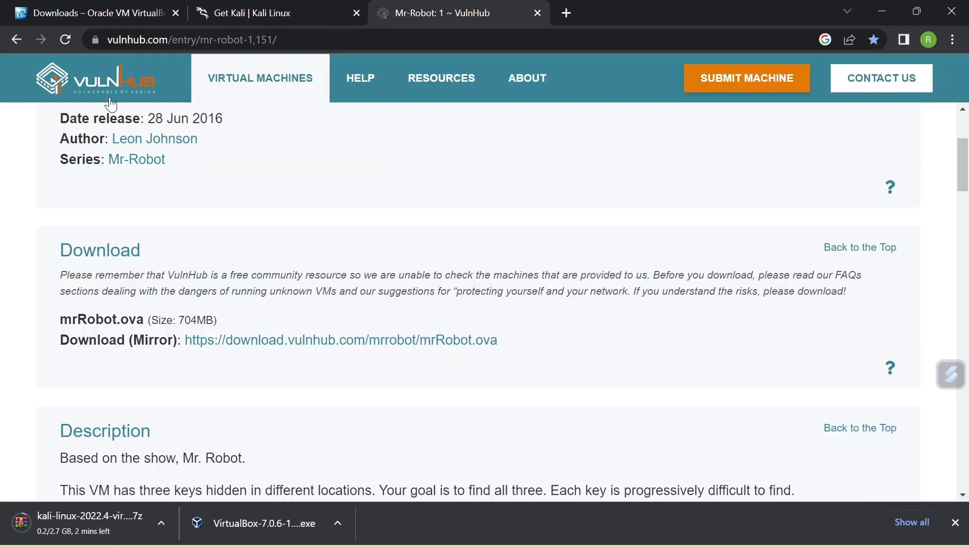
pyautogui.click(111, 80)
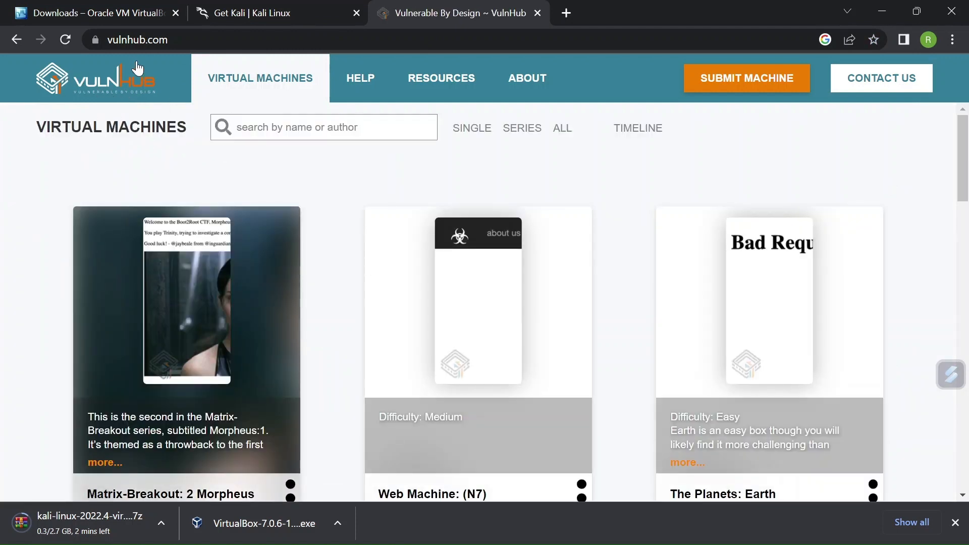
pyautogui.click(285, 131)
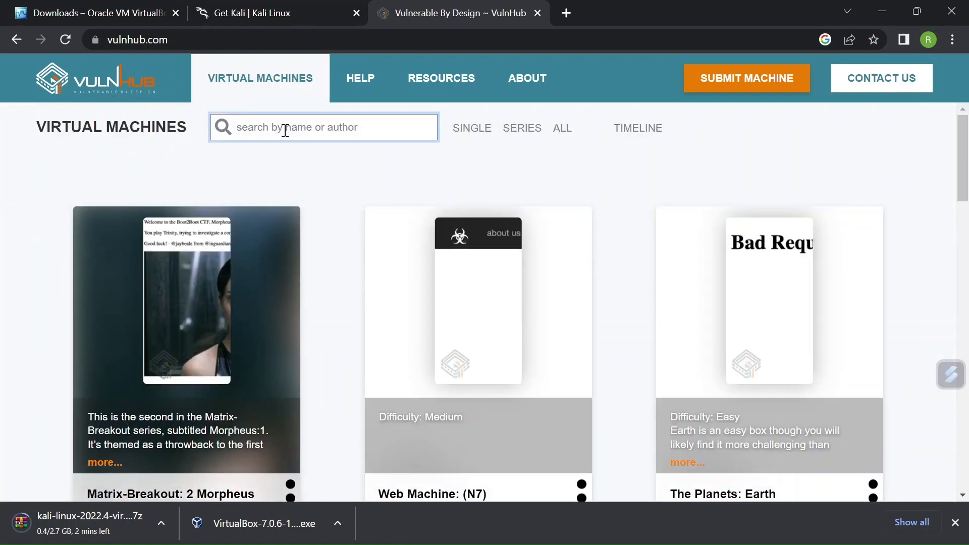
pyautogui.write('mr robot')
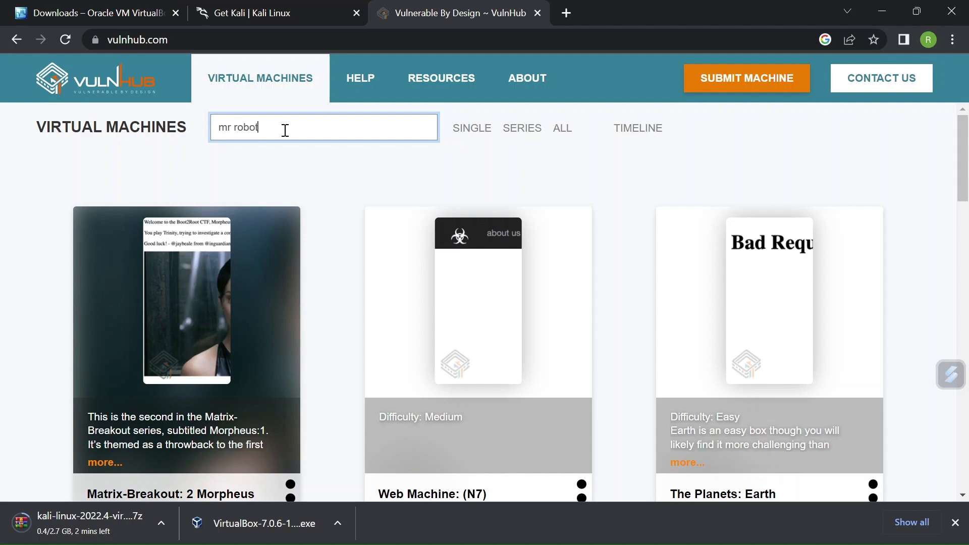
pyautogui.press('Return')
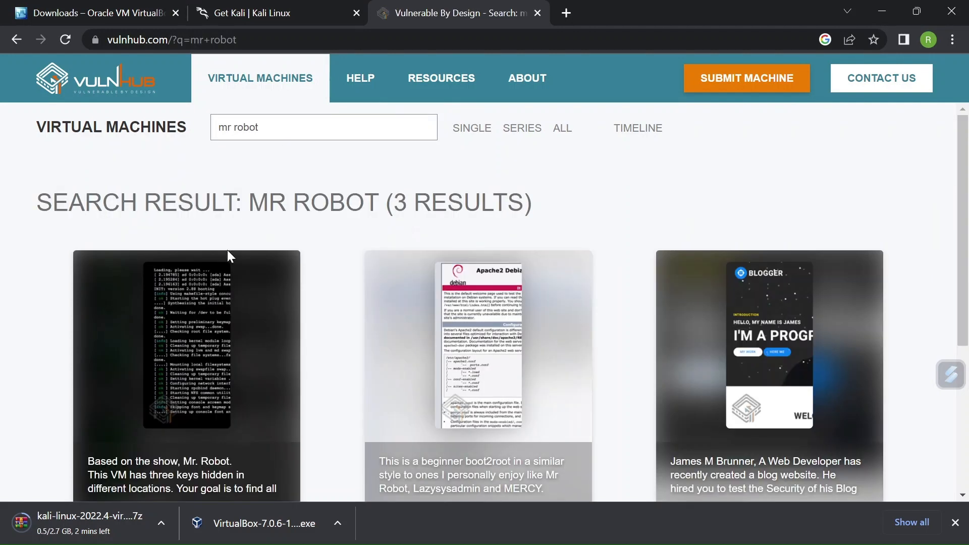
pyautogui.scroll(-3, 227, 298)
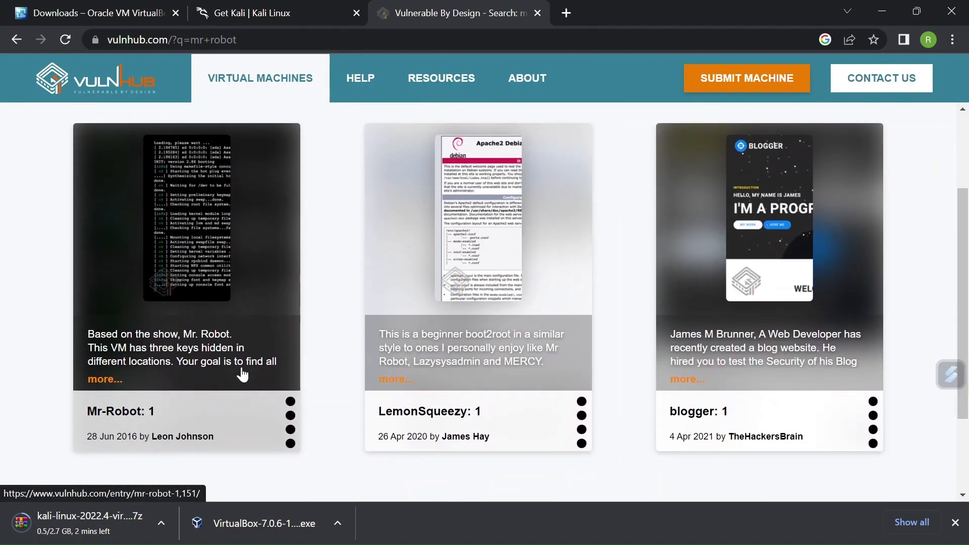
pyautogui.click(202, 328)
# Step: Download mrRobot.ova from the mirror link and save it in the Vm Downloads folder
pyautogui.scroll(-2, 310, 286)
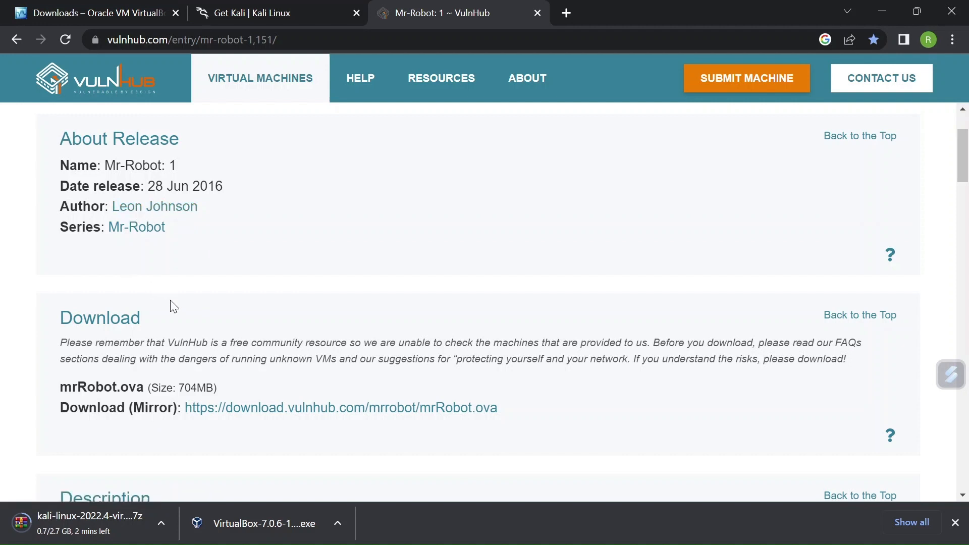
pyautogui.scroll(1, 172, 306)
pyautogui.scroll(-2, 171, 303)
pyautogui.scroll(-1, 172, 301)
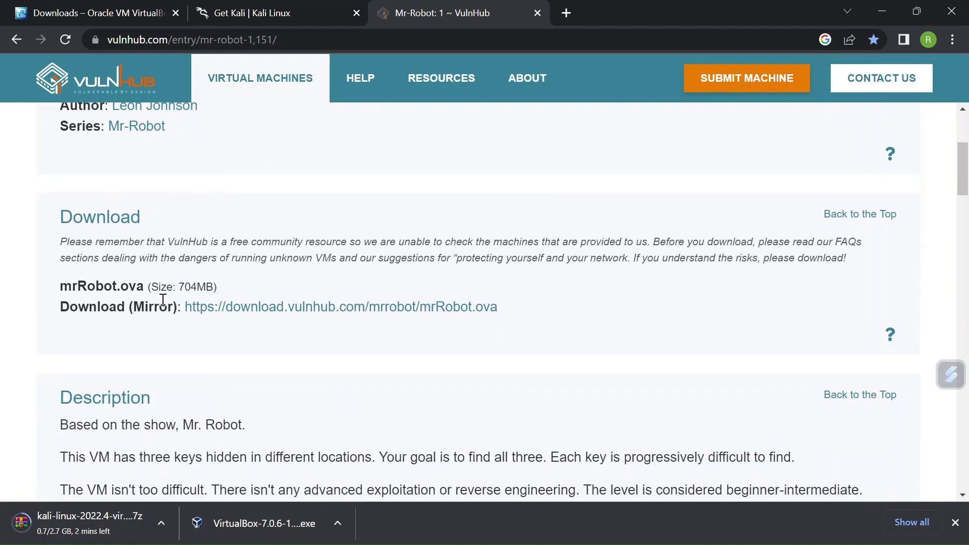
pyautogui.click(261, 308)
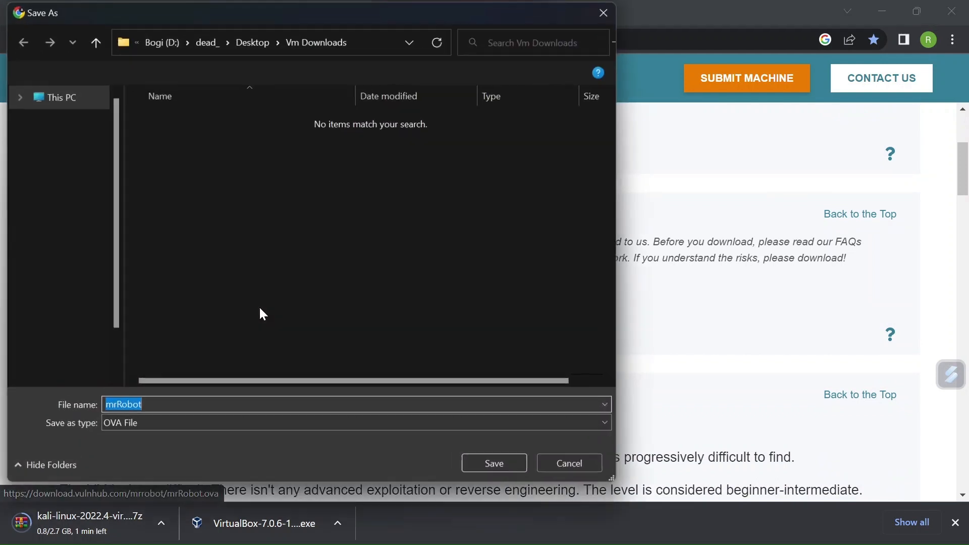
pyautogui.click(490, 465)
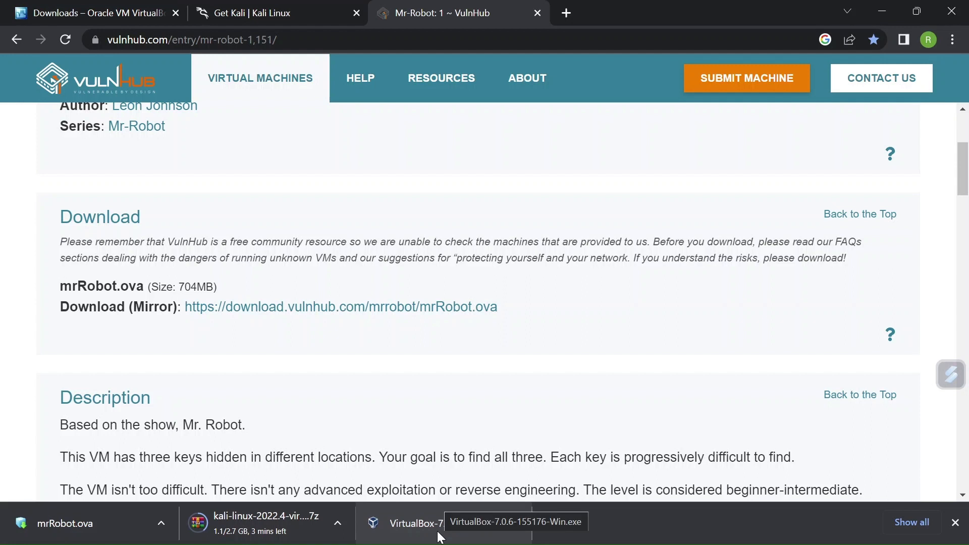
# Step: Launch the downloaded VirtualBox 7.0.6 installer and set the installation location to D:\Program Files\Oracle\VirtualBox\
pyautogui.click(403, 530)
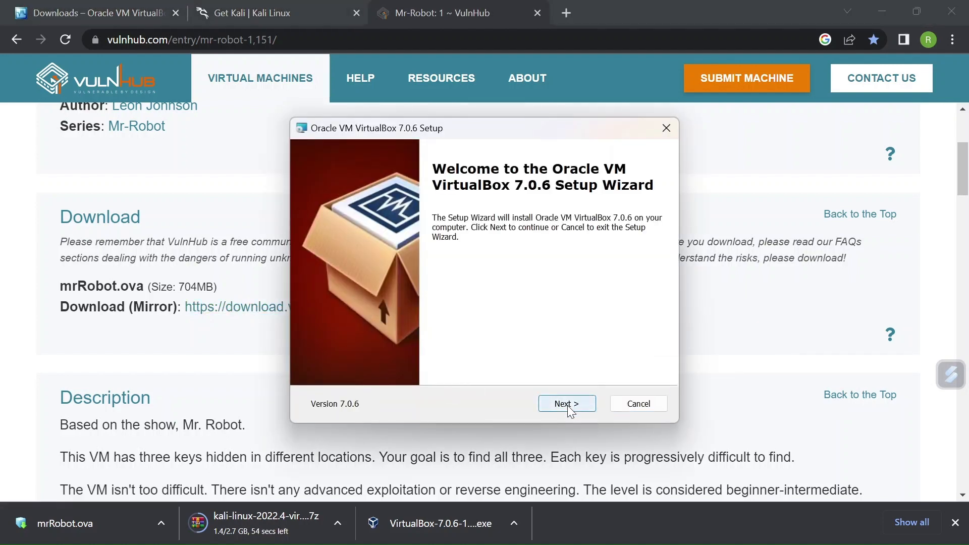
pyautogui.click(567, 404)
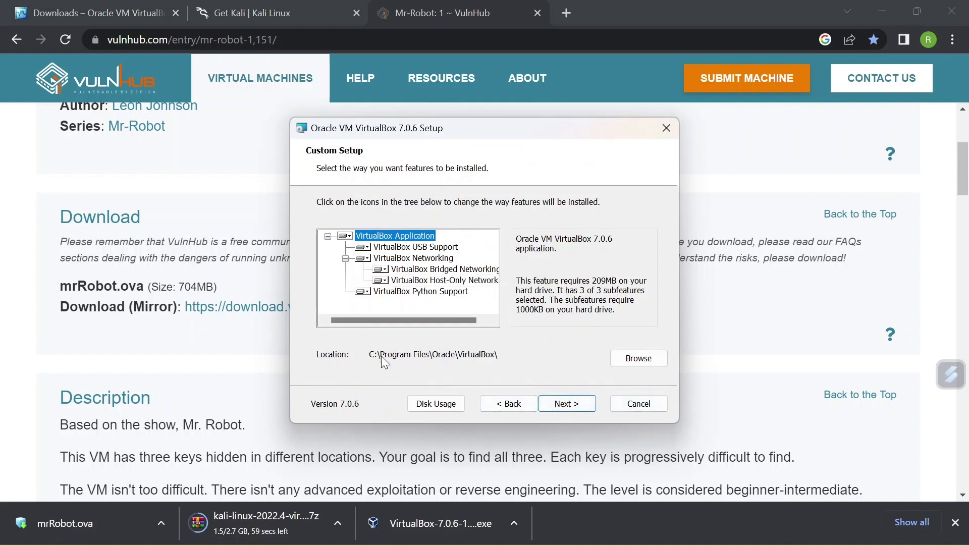
pyautogui.click(635, 359)
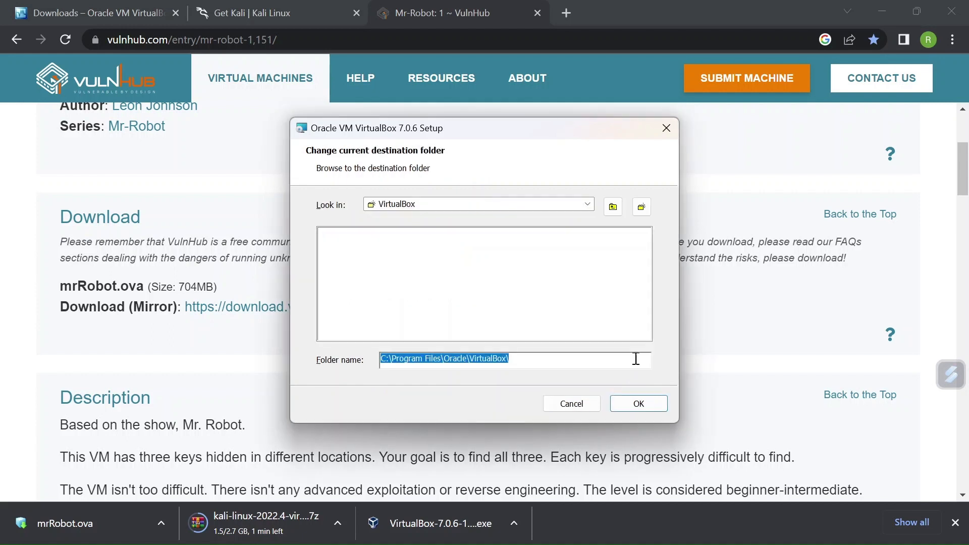
pyautogui.click(390, 357)
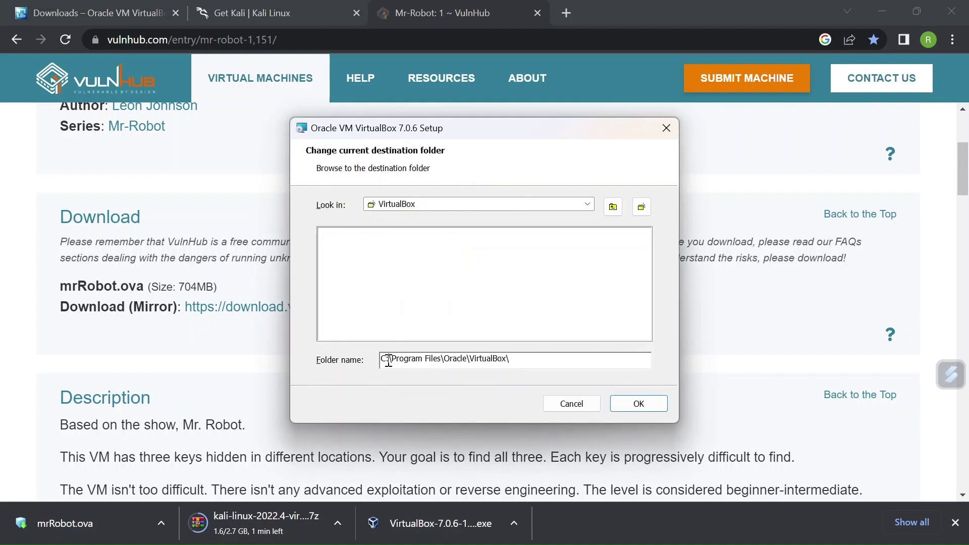
pyautogui.press('BackSpace')
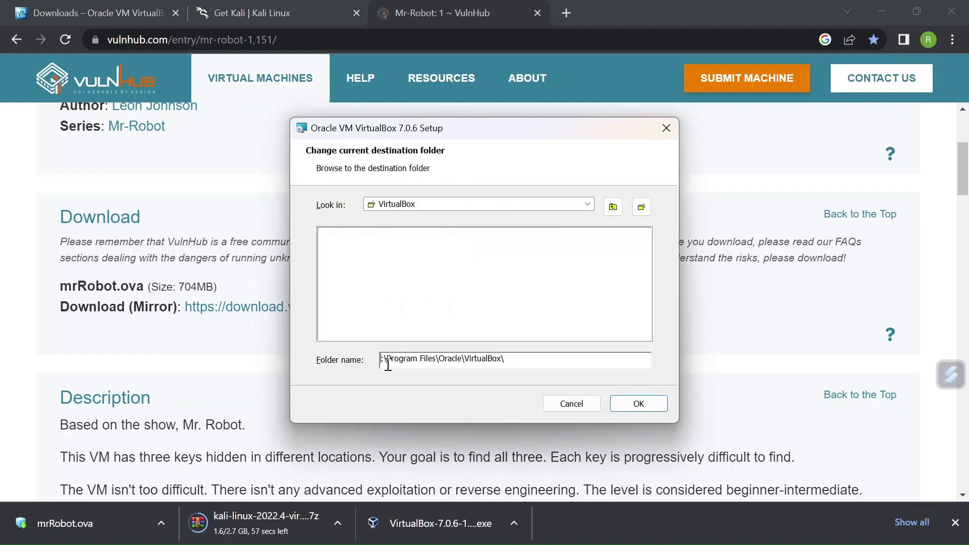
pyautogui.write('D')
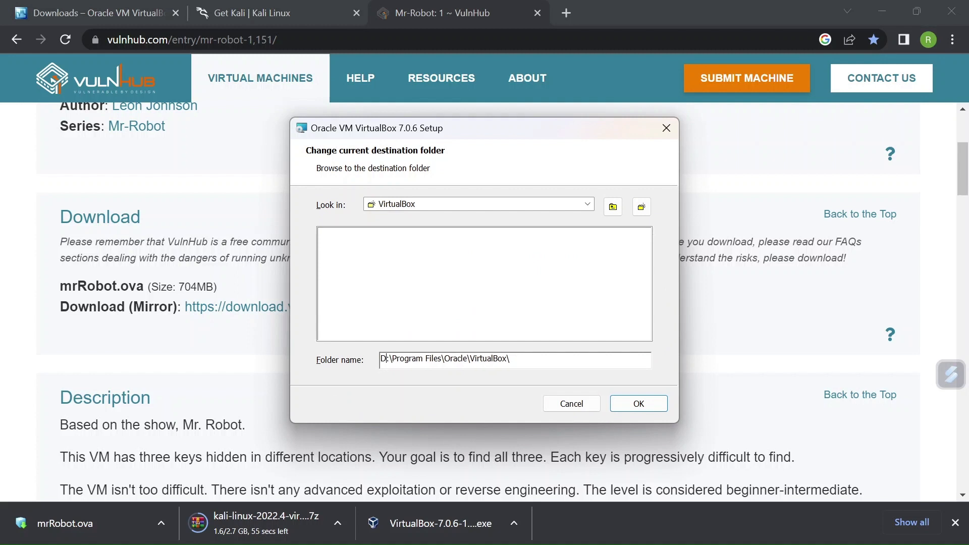
pyautogui.click(639, 404)
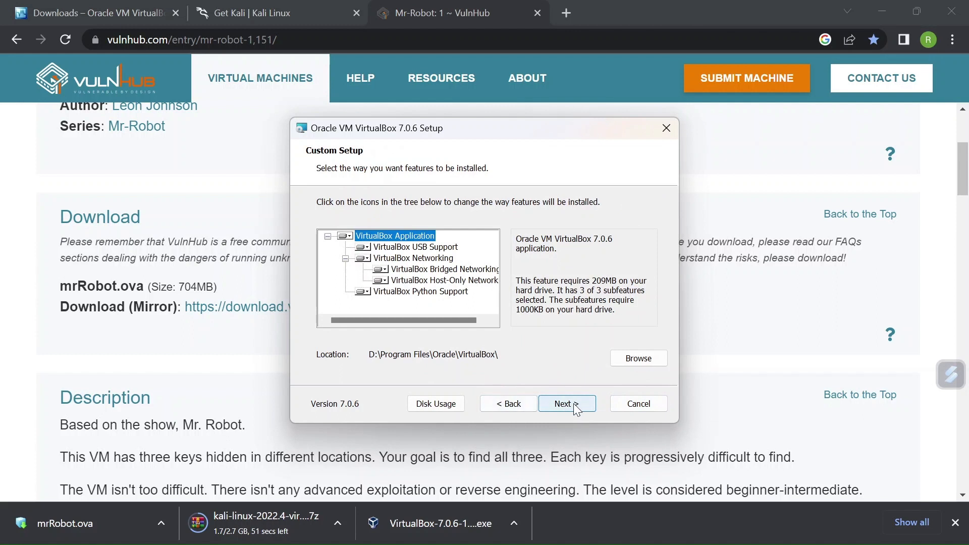
# Step: Install VirtualBox 7.0.6, accepting the network interface and missing Python dependency warnings, and finish setup with VirtualBox starting after installation
pyautogui.click(574, 403)
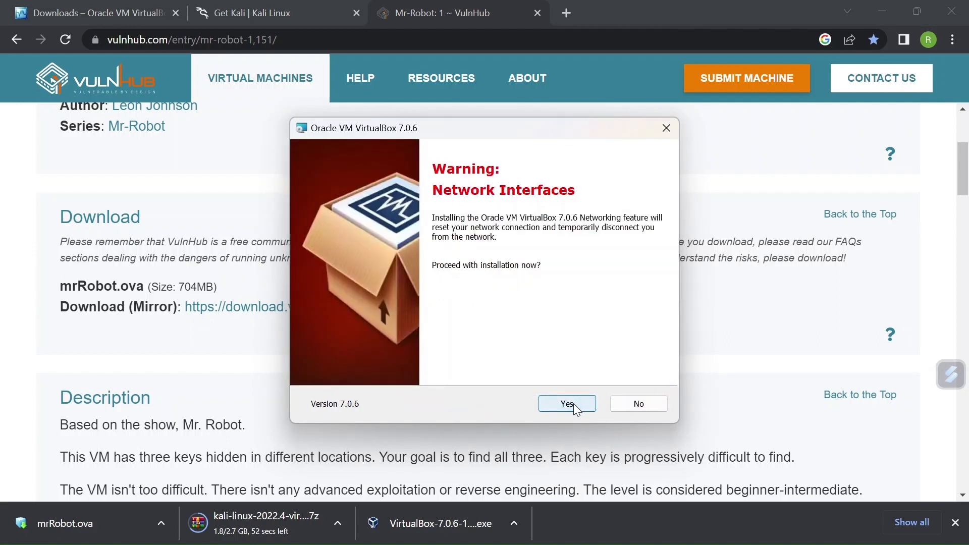
pyautogui.click(573, 404)
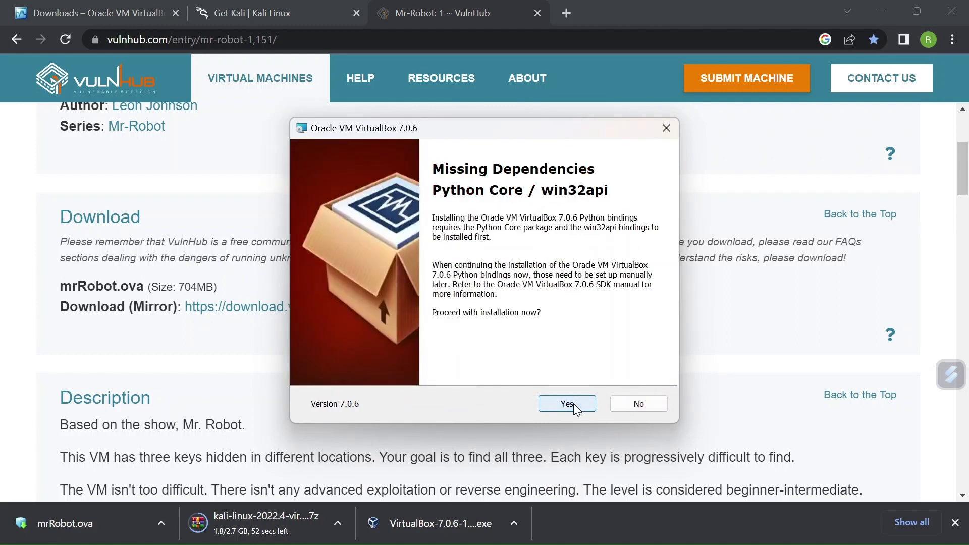
pyautogui.click(568, 404)
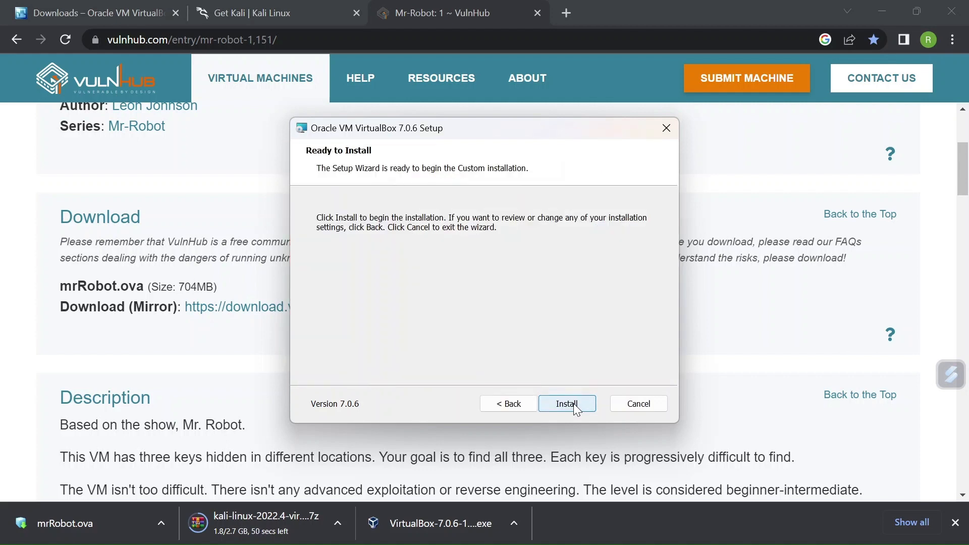
pyautogui.click(575, 406)
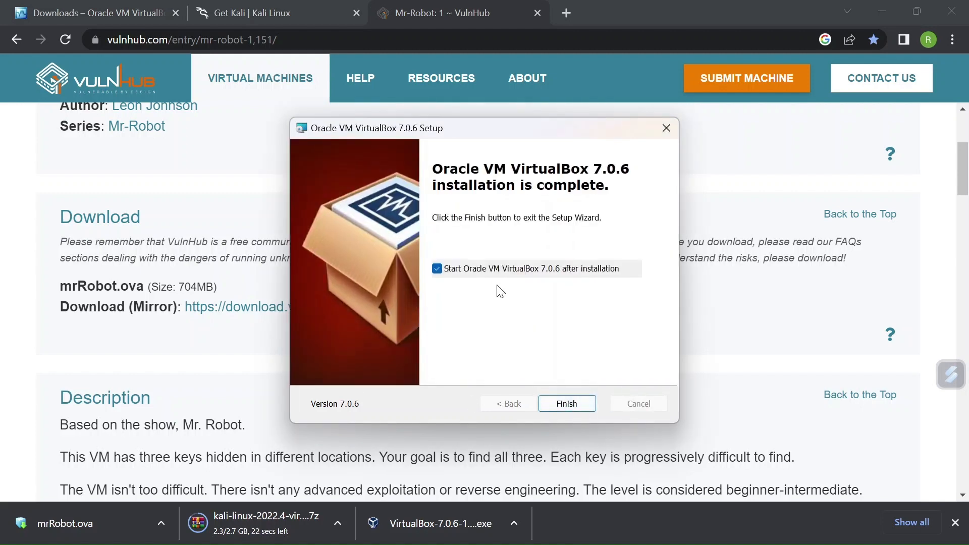
pyautogui.click(567, 404)
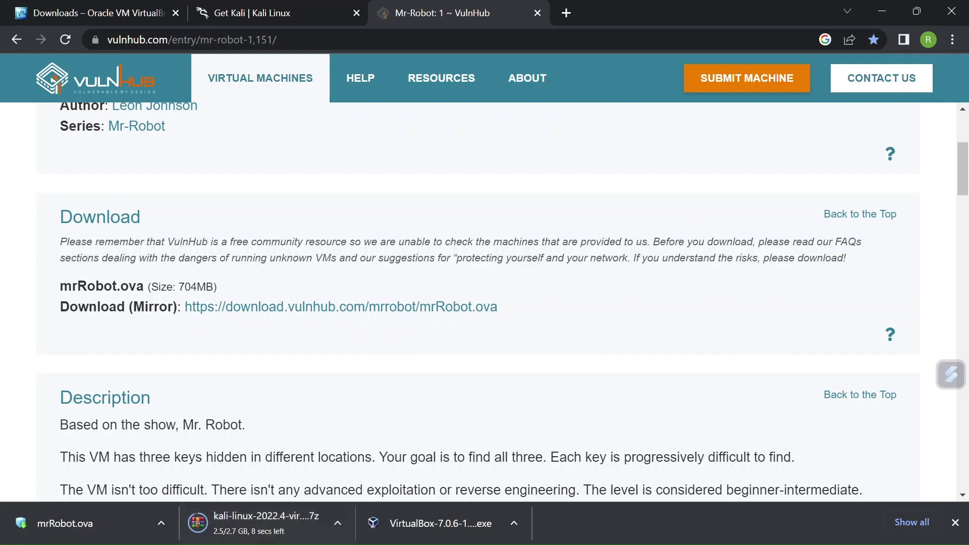
# Step: Extract the downloaded kali-linux-2022.4-virtualbox-amd64 archive with WinRAR into a folder of the same name inside Vm Downloads
pyautogui.moveTo(286, 543)
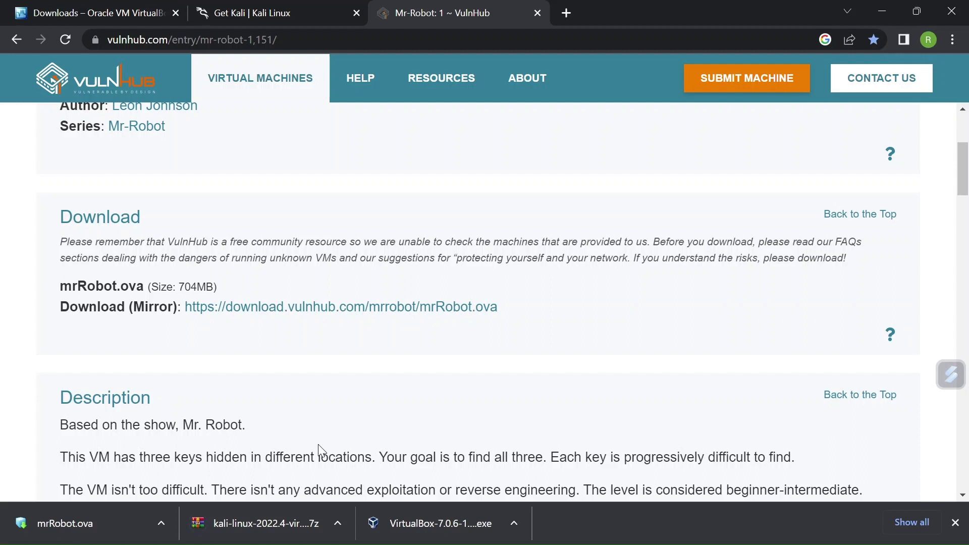
pyautogui.click(343, 527)
pyautogui.click(378, 464)
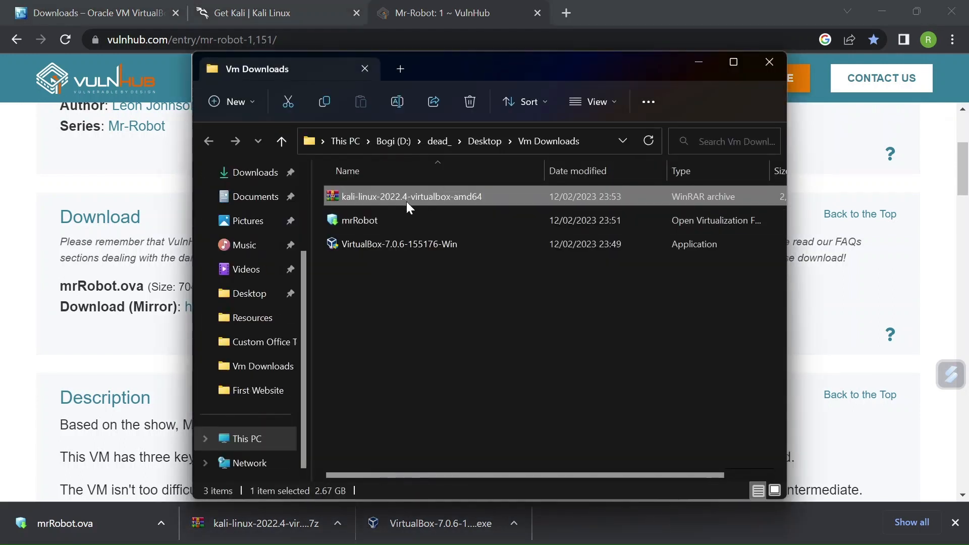
pyautogui.rightClick(406, 198)
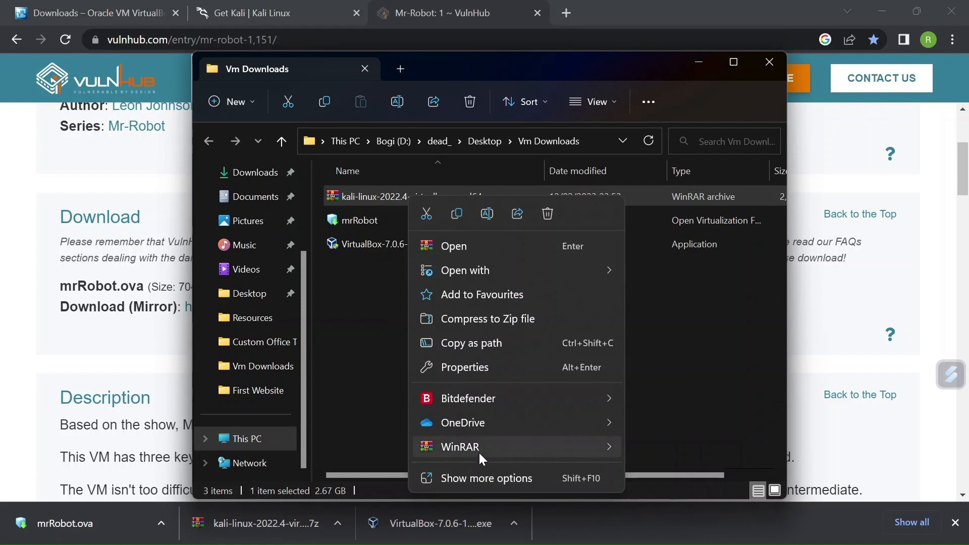
pyautogui.moveTo(479, 451)
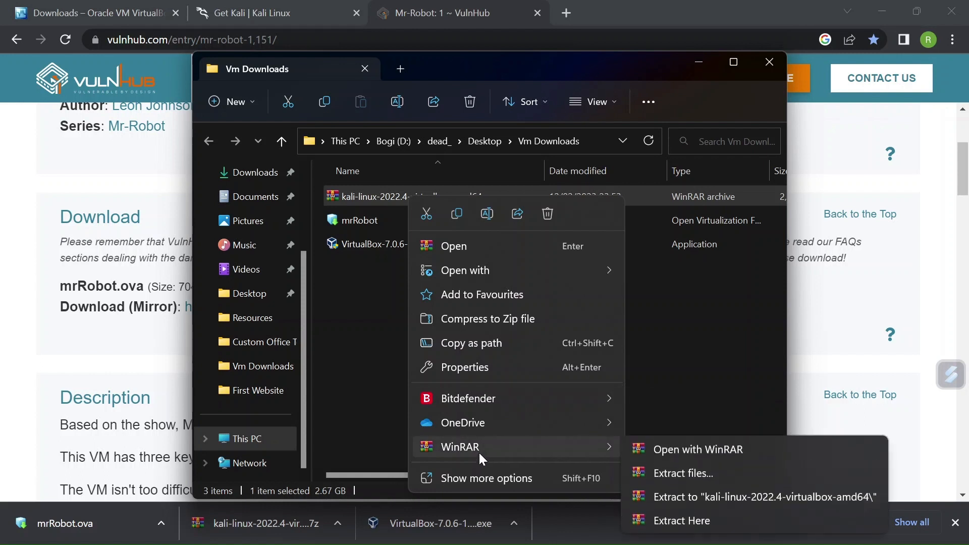
pyautogui.click(679, 480)
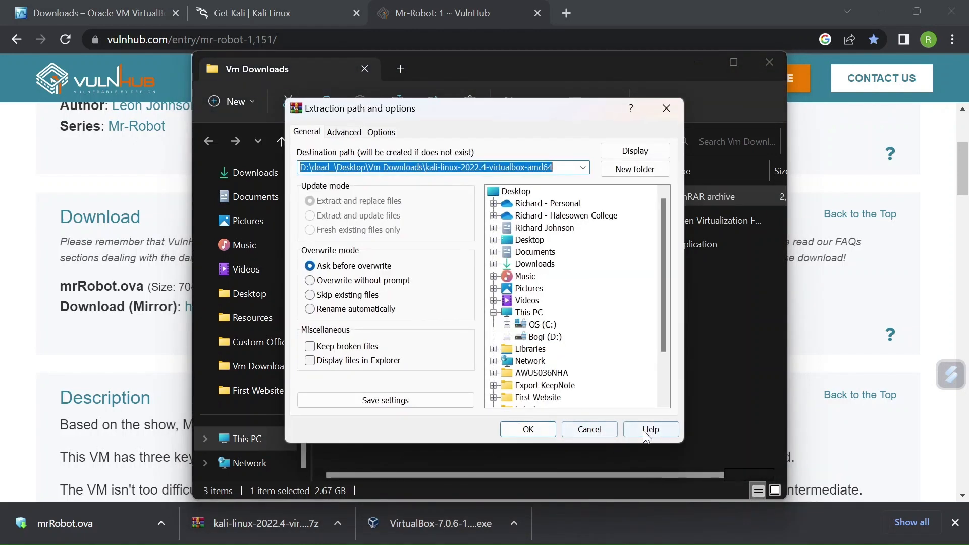
pyautogui.click(528, 428)
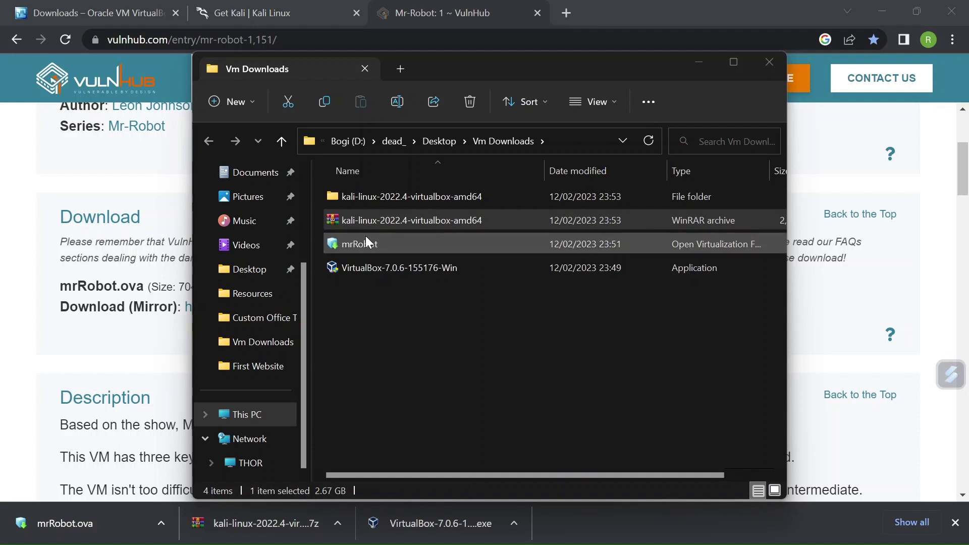
# Step: Open the extracted kali-linux-2022.4-virtualbox-amd64 folder and its inner folder to examine the virtual machine files
pyautogui.click(370, 196)
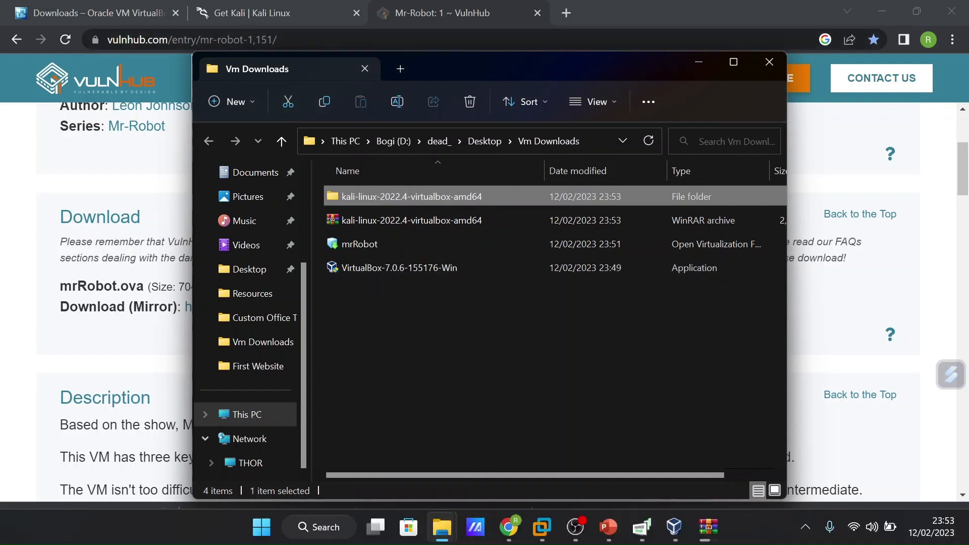
pyautogui.moveTo(676, 534)
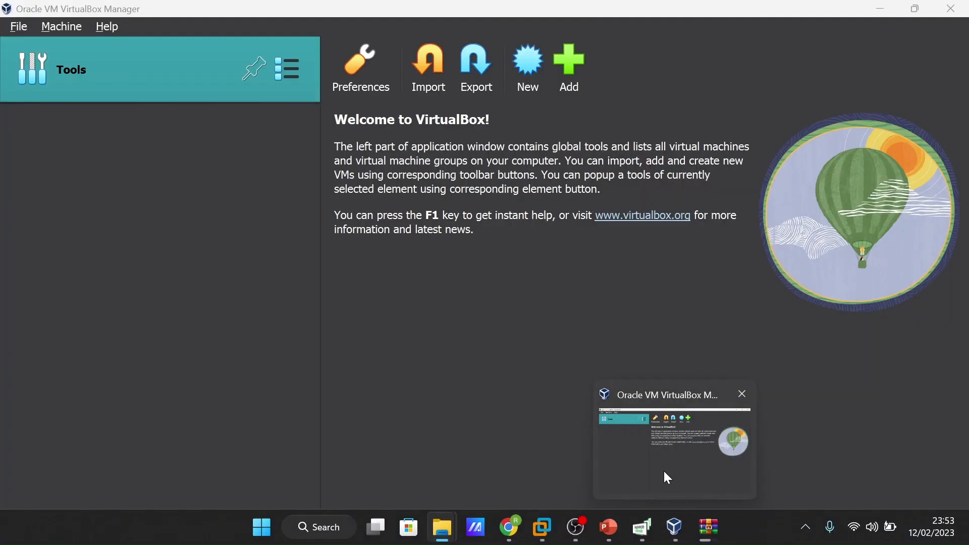
pyautogui.click(663, 465)
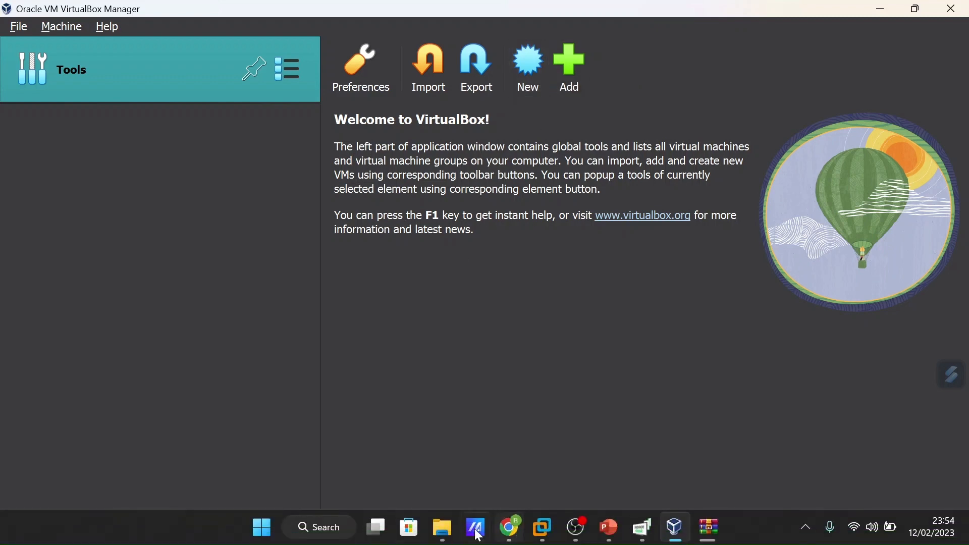
pyautogui.moveTo(442, 528)
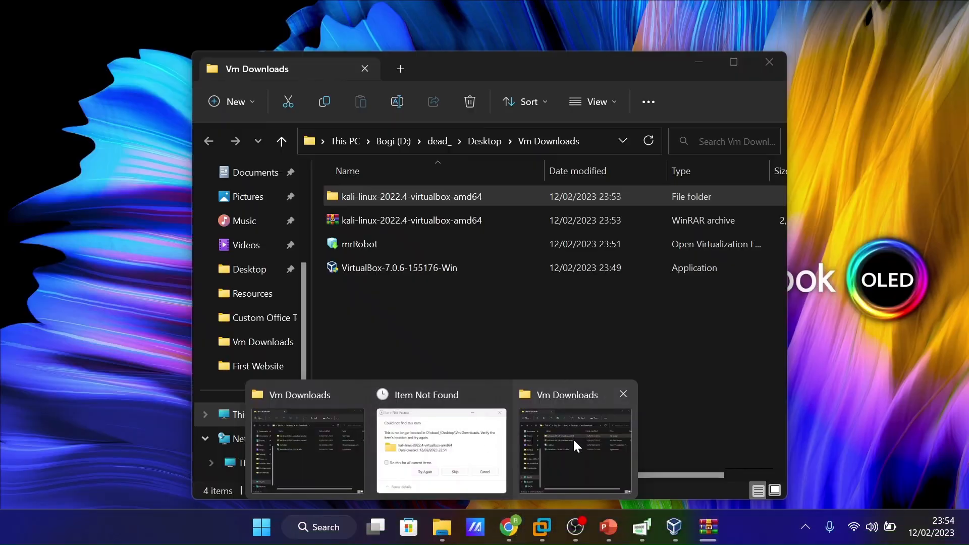
pyautogui.click(573, 438)
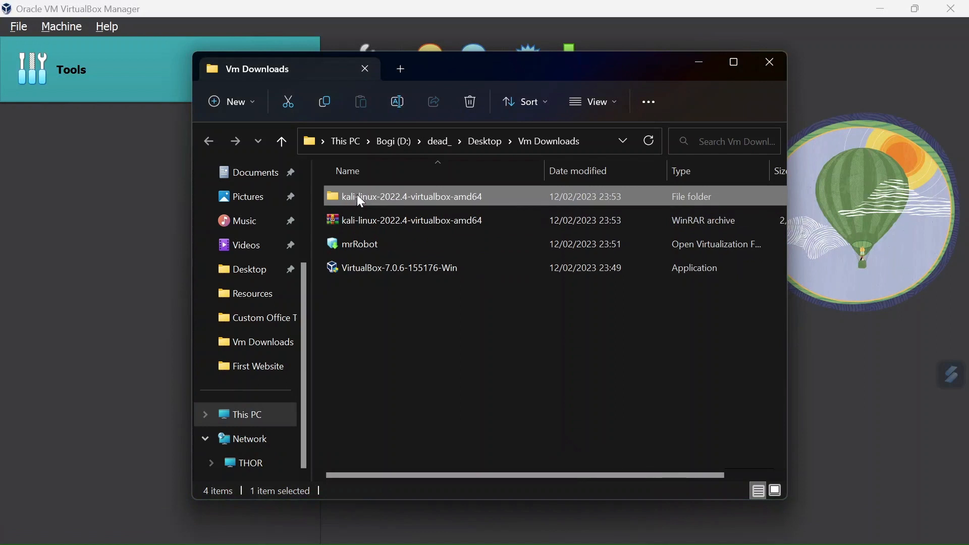
pyautogui.doubleClick(356, 196)
pyautogui.doubleClick(356, 196)
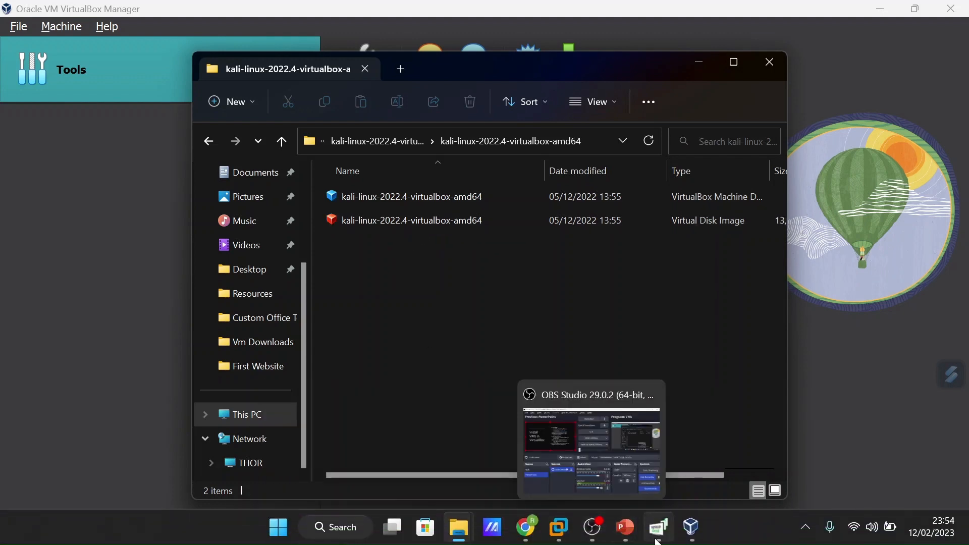
# Step: Switch to VirtualBox Manager and add the existing kali-linux-2022.4-virtualbox-amd64 machine from its extracted folder in Vm Downloads
pyautogui.click(691, 539)
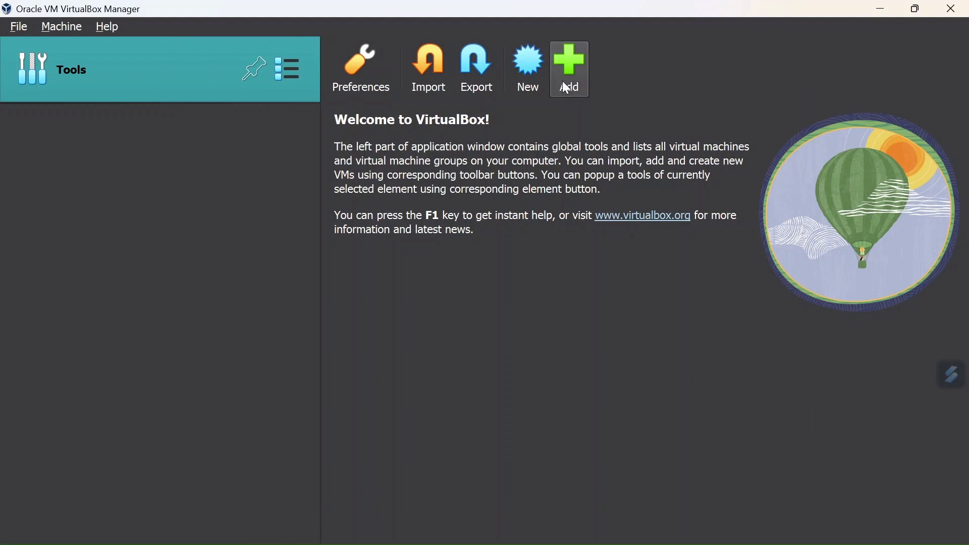
pyautogui.click(566, 76)
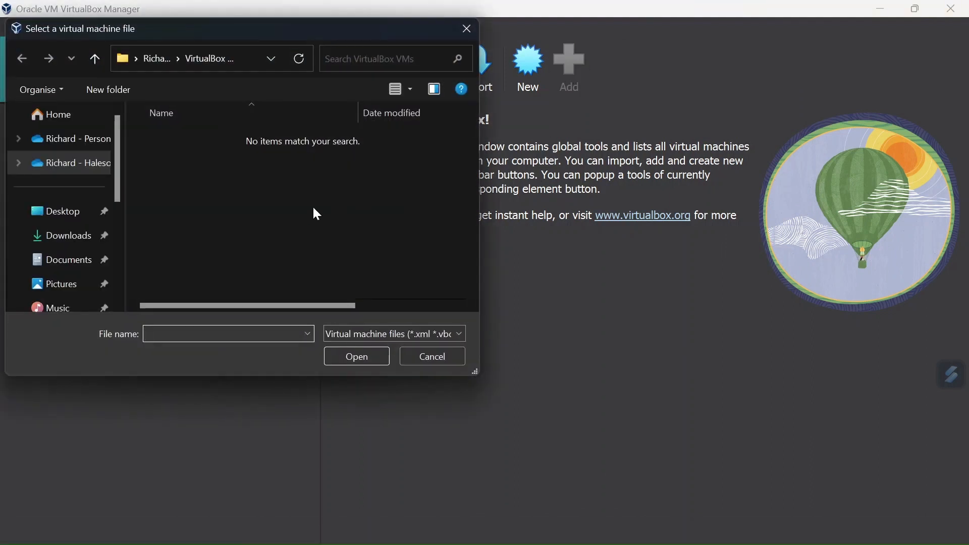
pyautogui.click(137, 58)
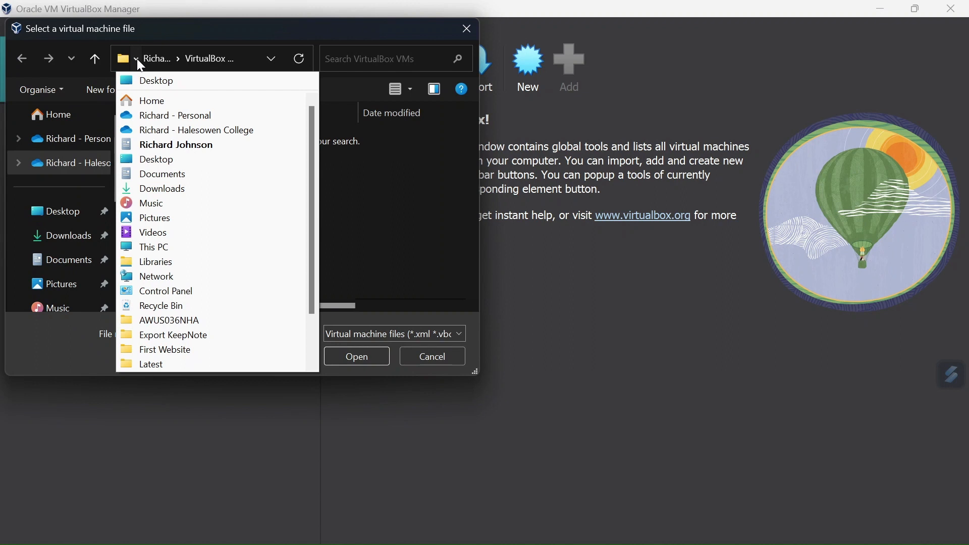
pyautogui.click(158, 85)
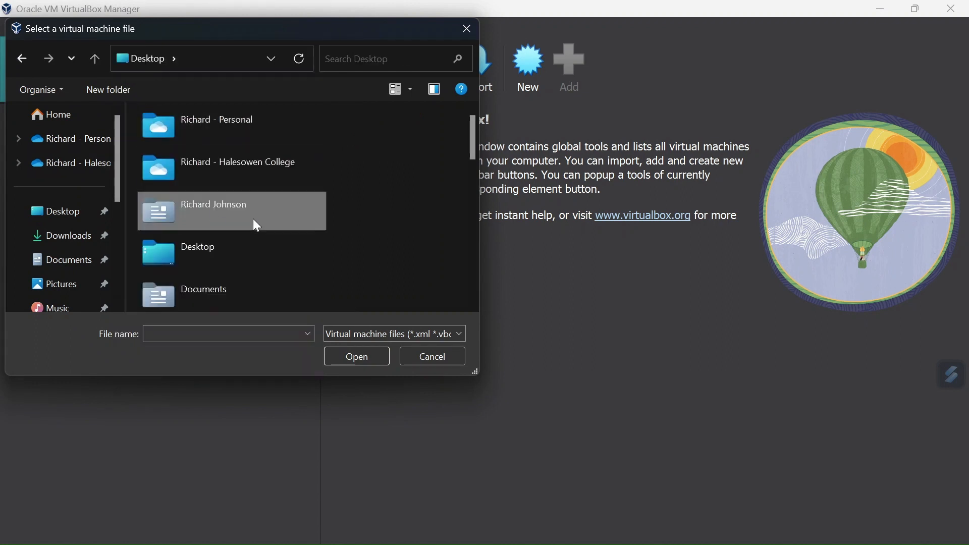
pyautogui.scroll(-10, 333, 209)
pyautogui.scroll(2, 330, 205)
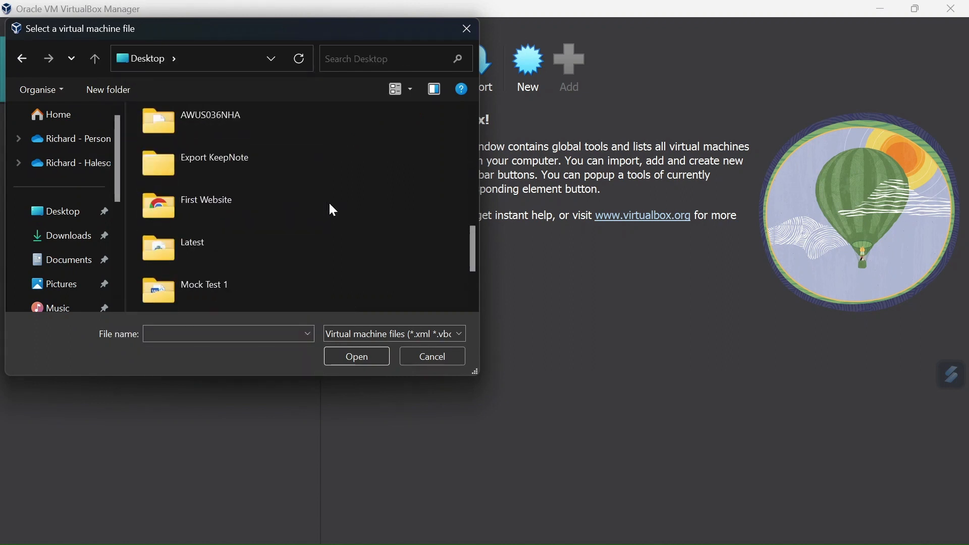
pyautogui.scroll(3, 333, 210)
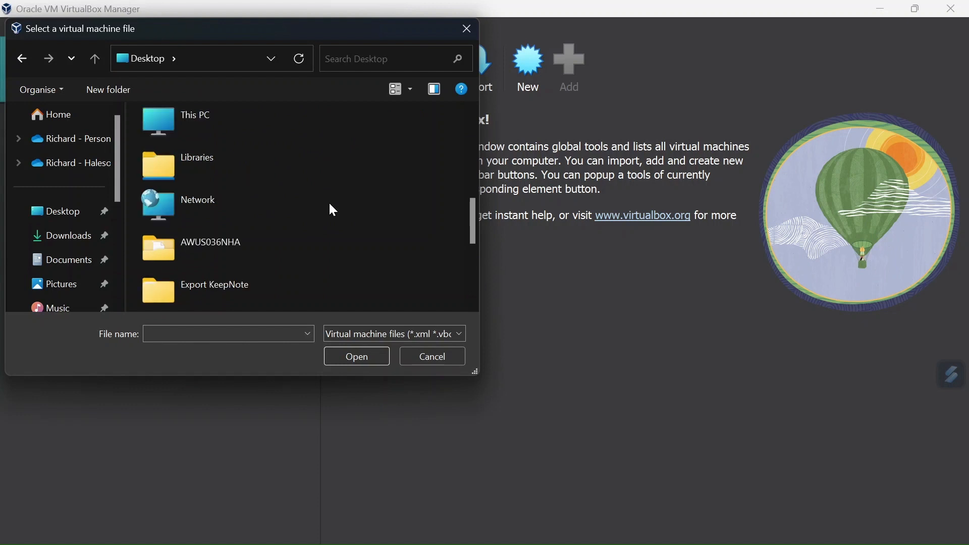
pyautogui.scroll(-2, 333, 209)
pyautogui.scroll(-4, 330, 207)
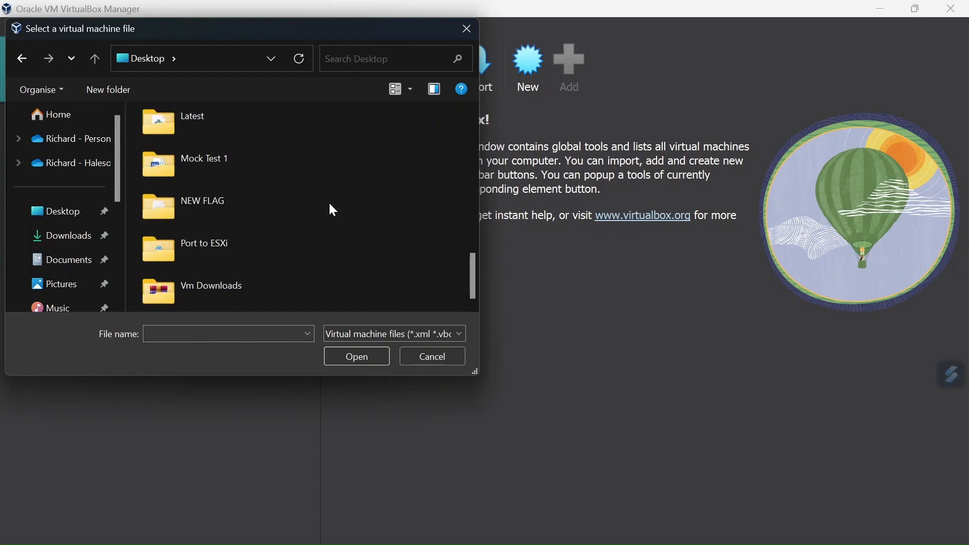
pyautogui.doubleClick(168, 292)
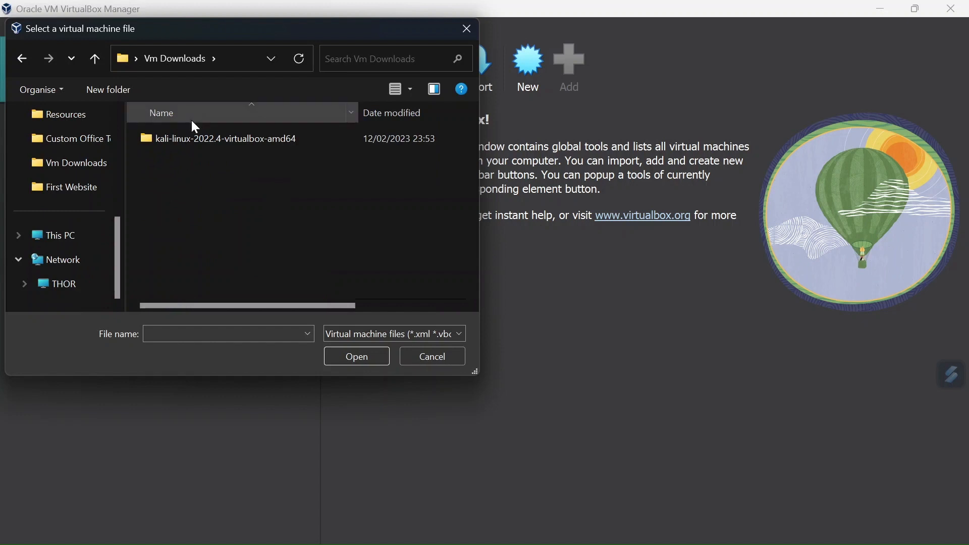
pyautogui.doubleClick(191, 138)
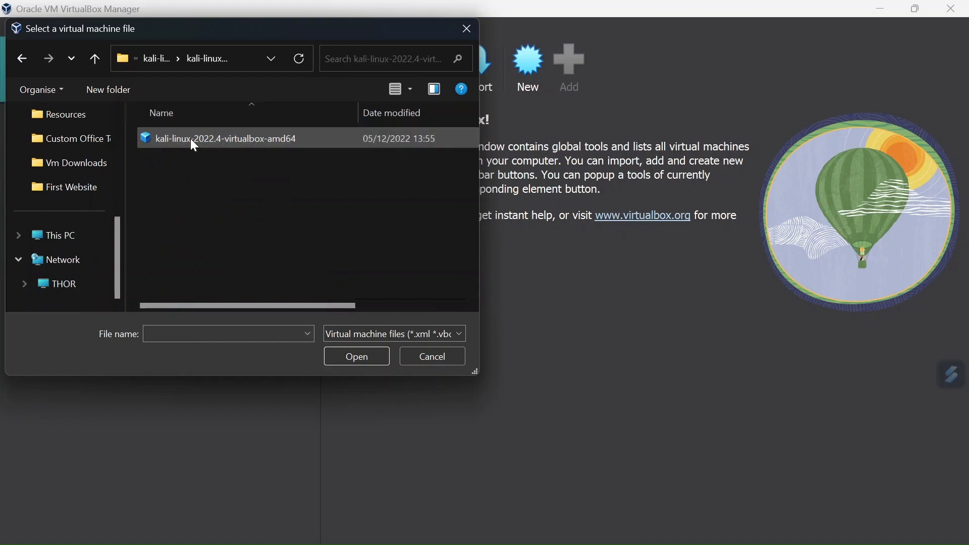
pyautogui.click(190, 141)
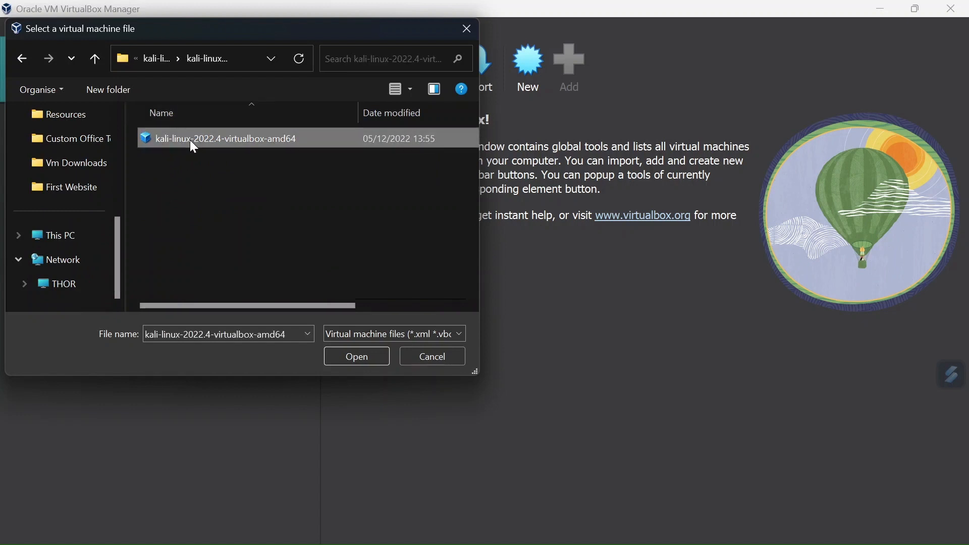
pyautogui.click(365, 356)
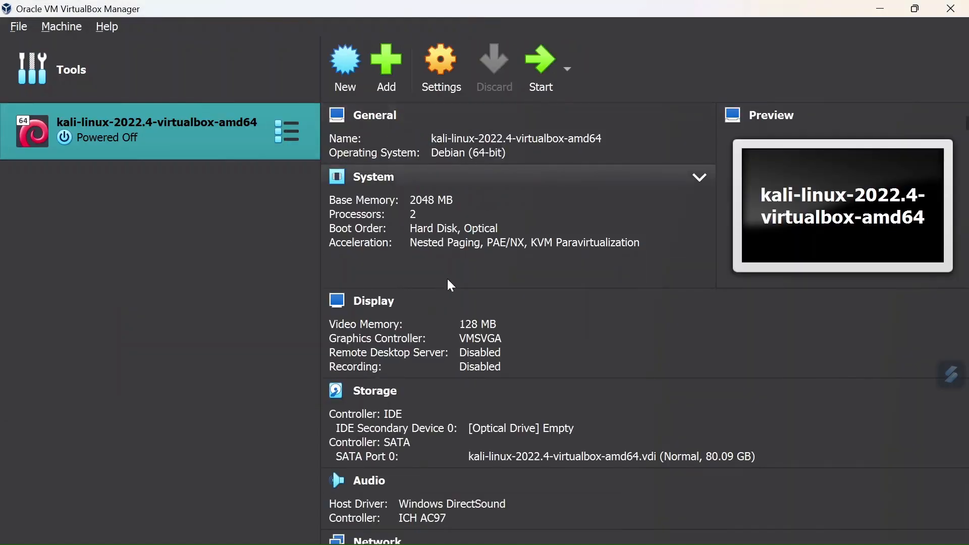
pyautogui.scroll(-12, 451, 286)
pyautogui.scroll(10, 449, 283)
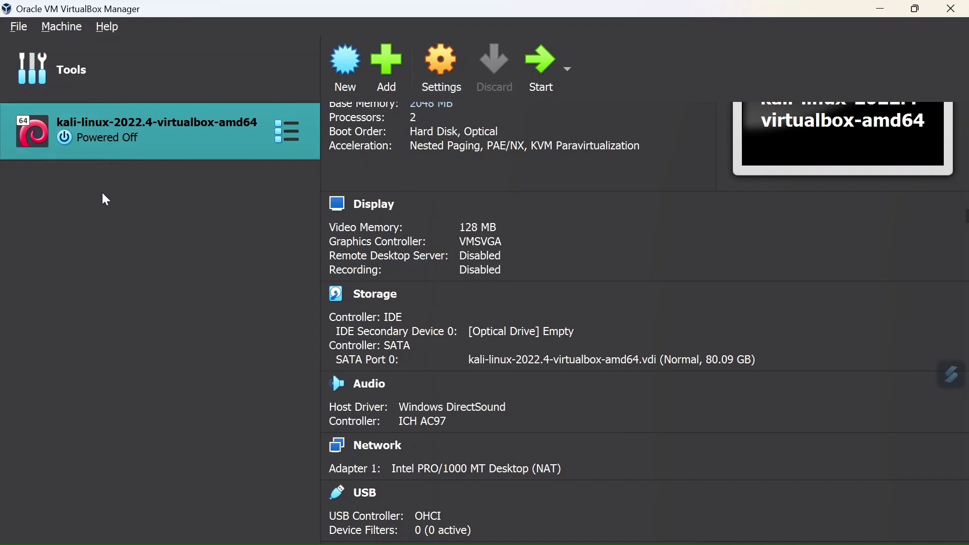
pyautogui.click(20, 29)
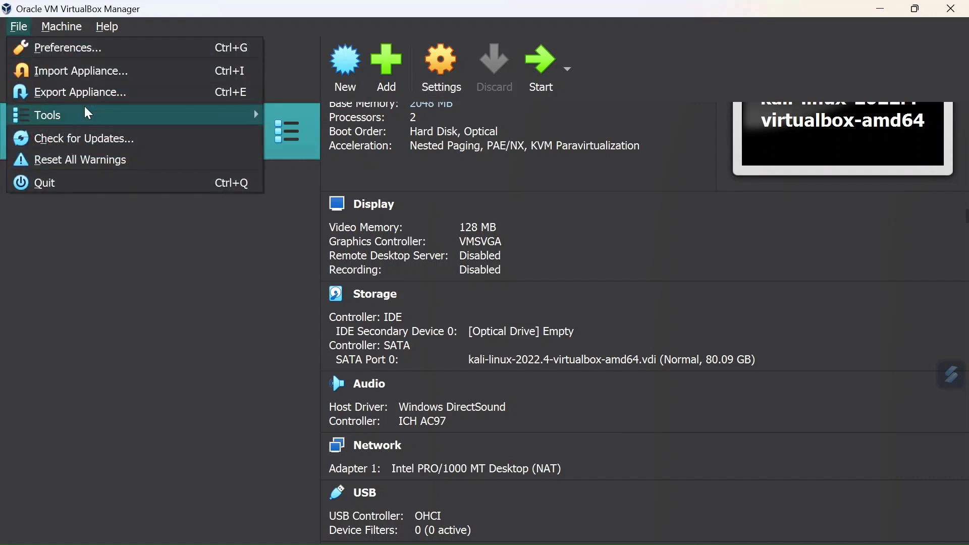
pyautogui.click(66, 291)
# Step: Start an appliance import from the local file system and choose mrRobot.ova from the Vm Downloads folder
pyautogui.click(131, 81)
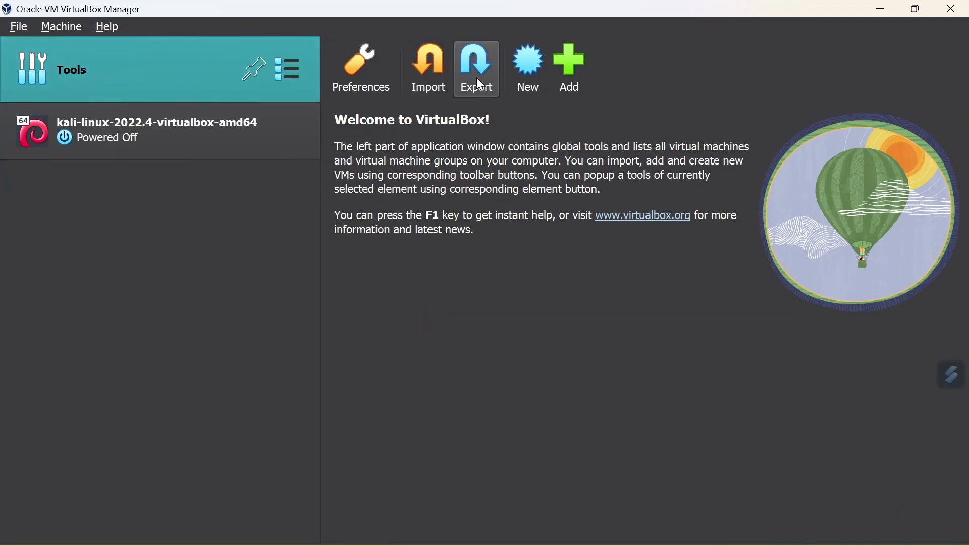
pyautogui.click(435, 77)
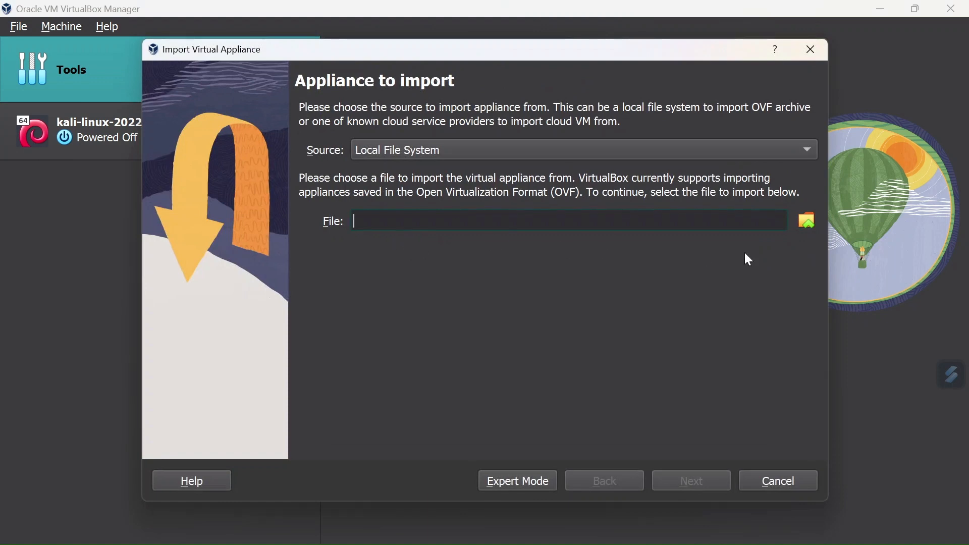
pyautogui.click(808, 219)
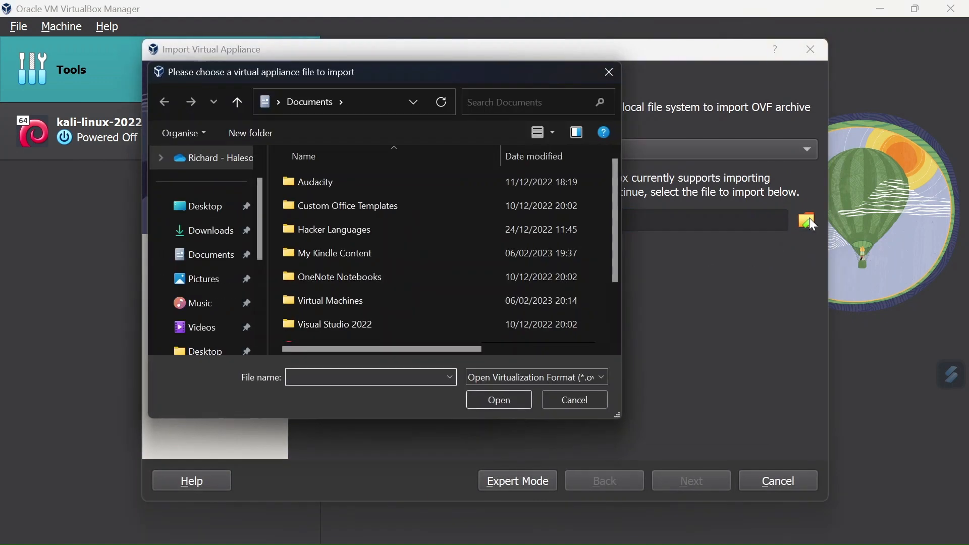
pyautogui.click(279, 102)
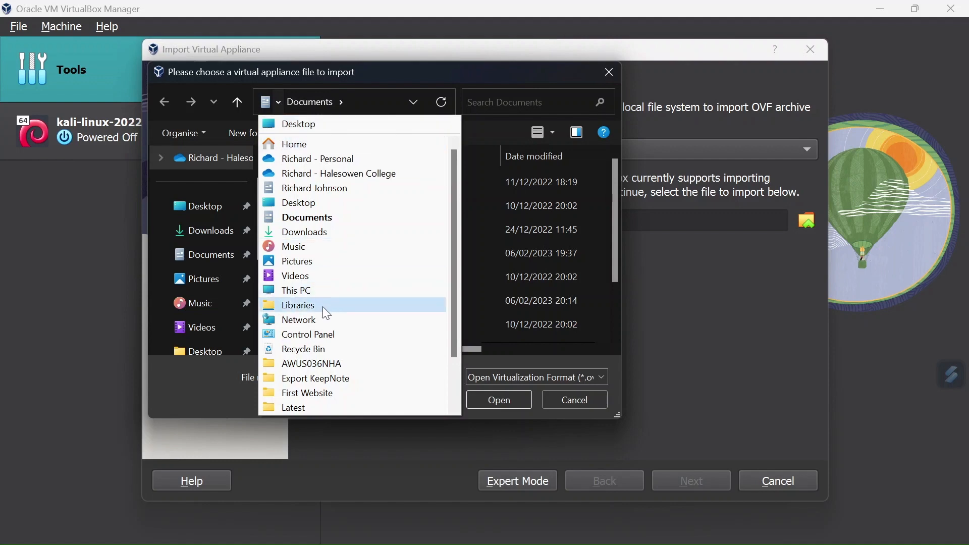
pyautogui.scroll(-1, 323, 308)
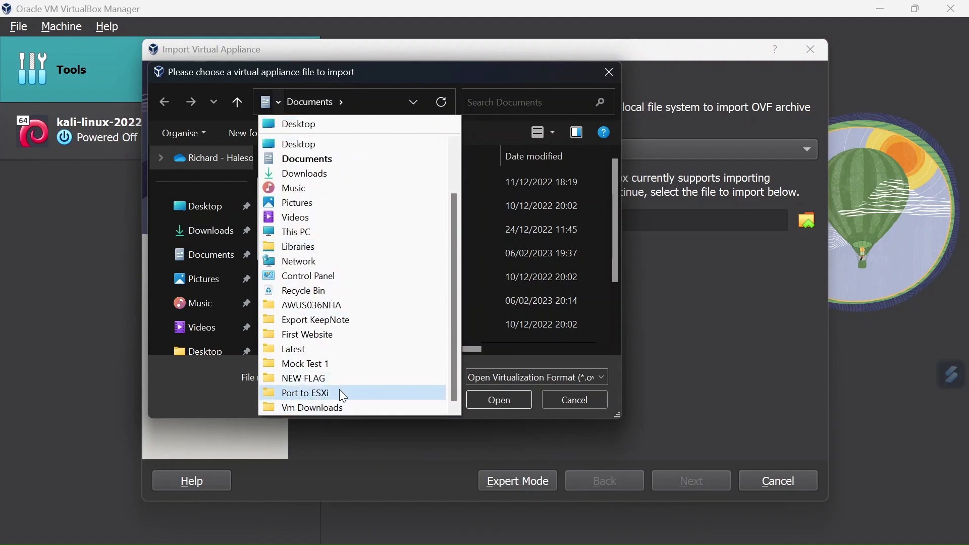
pyautogui.click(337, 406)
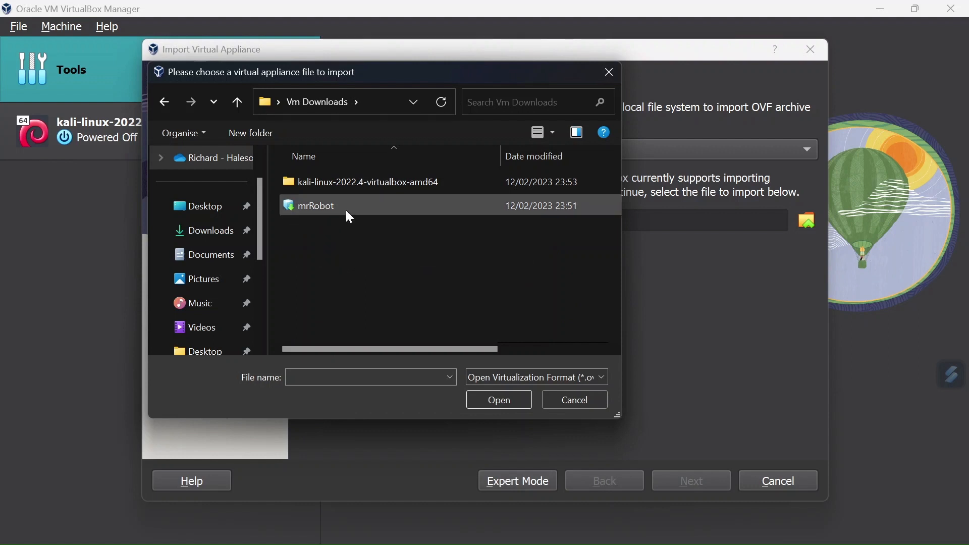
pyautogui.click(318, 210)
pyautogui.click(489, 400)
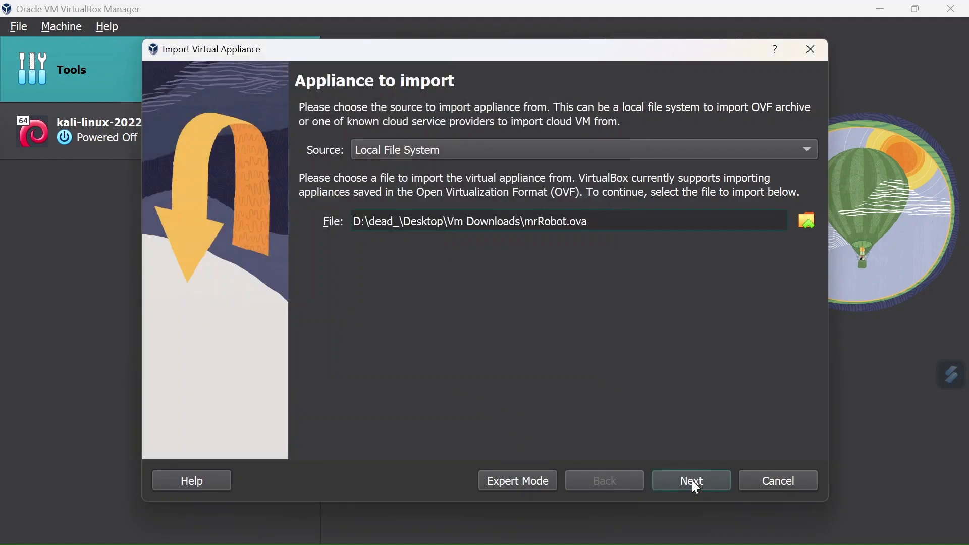
# Step: Review the suggested appliance settings and import the mrRobot.ova machine with them, dismissing the finished progress notices
pyautogui.click(695, 486)
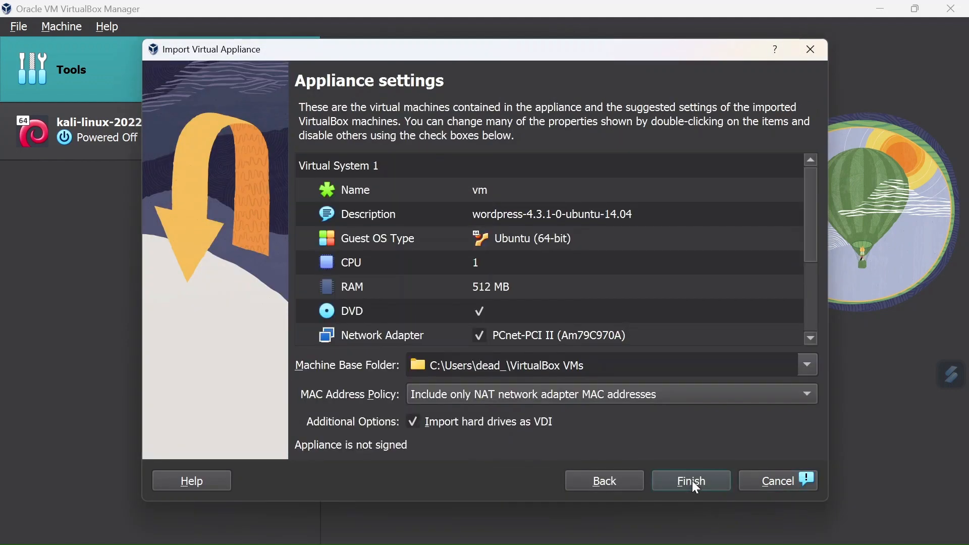
pyautogui.scroll(-2, 577, 228)
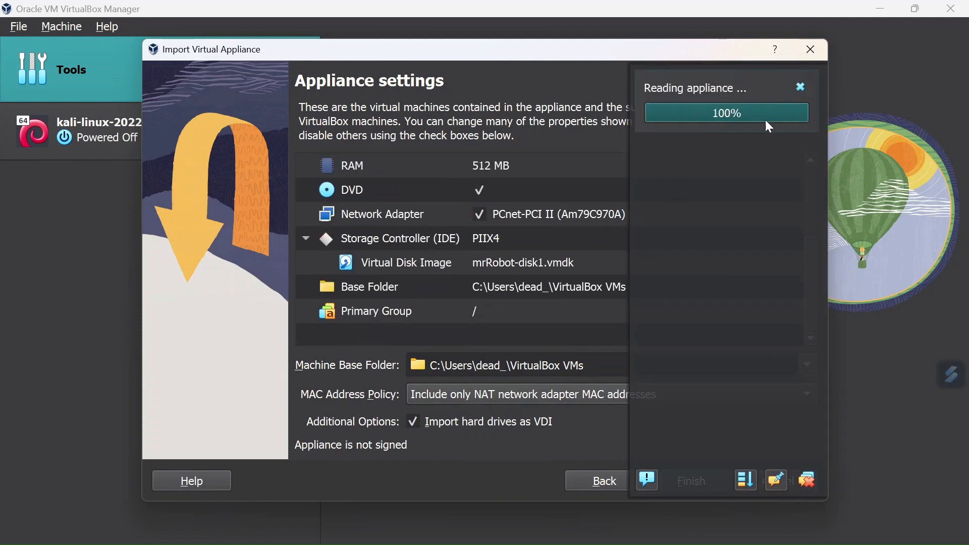
pyautogui.click(801, 87)
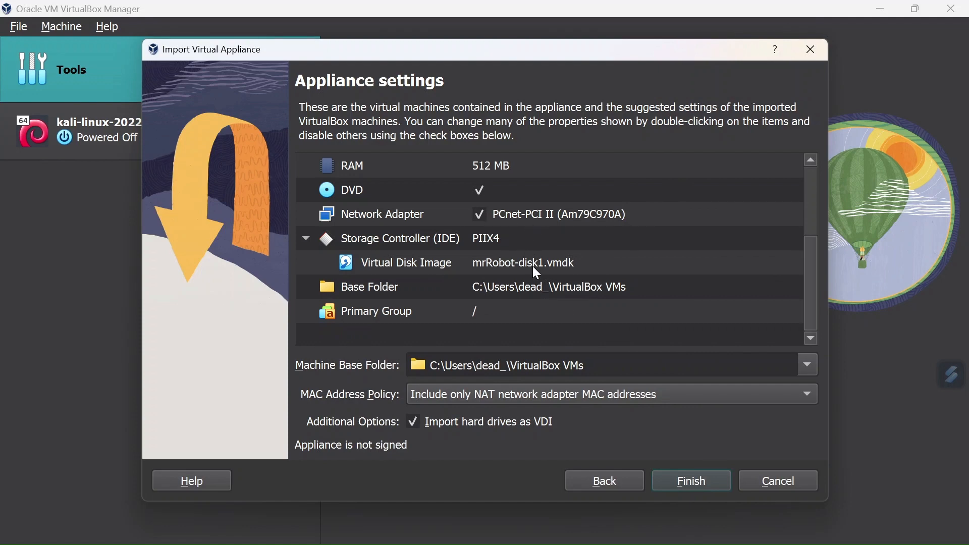
pyautogui.scroll(2, 536, 272)
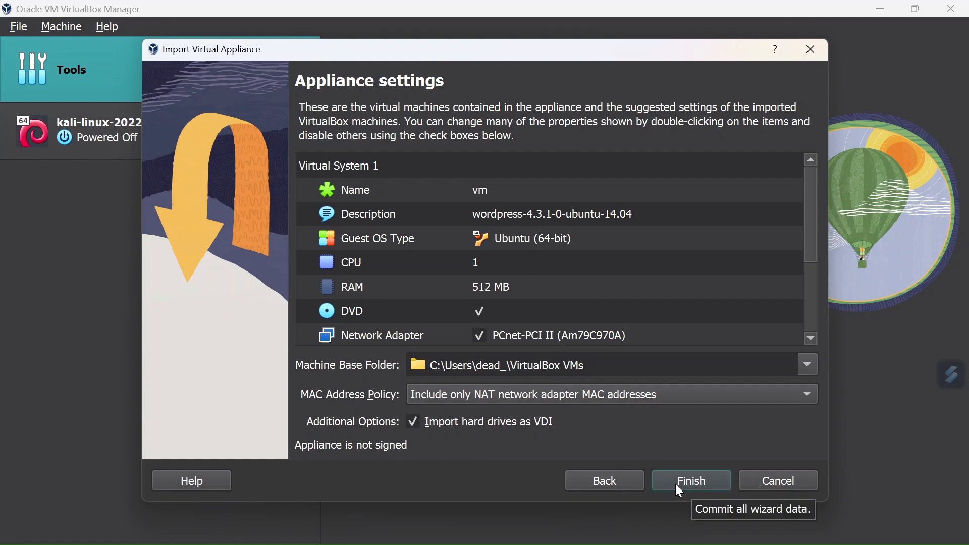
pyautogui.click(695, 491)
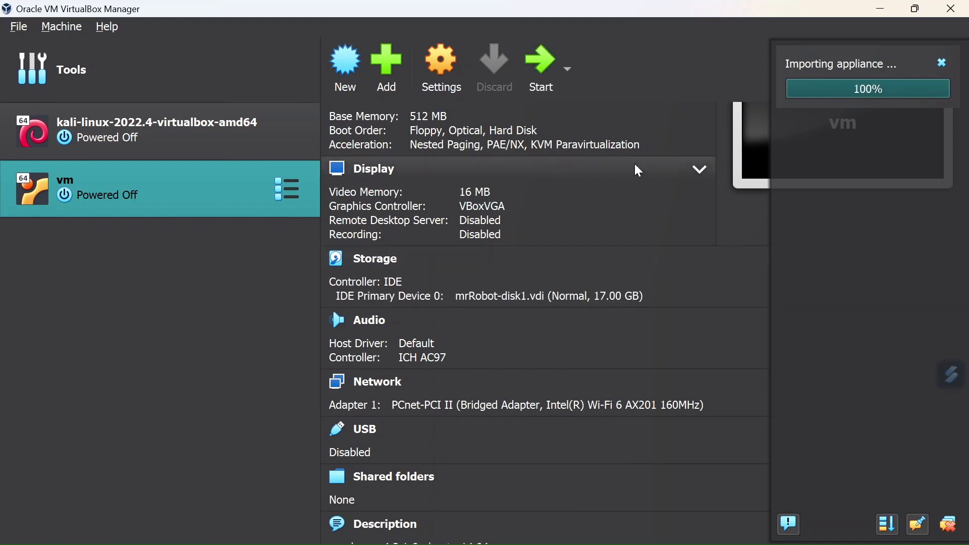
pyautogui.click(942, 63)
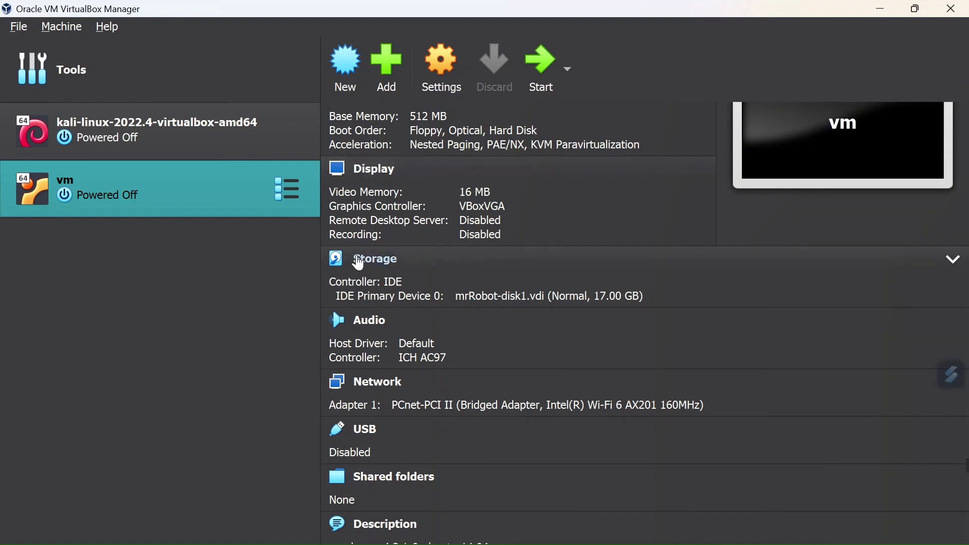
# Step: Open the settings of the imported vm machine and rename it Mr Robot
pyautogui.click(451, 80)
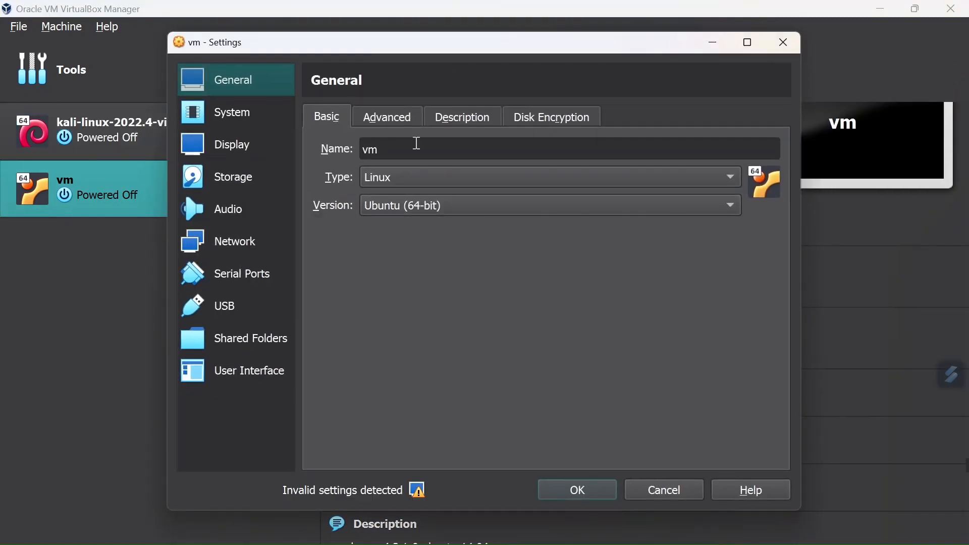
pyautogui.moveTo(417, 148); pyautogui.dragTo(199, 160)
pyautogui.write('Mr Robot')
# Step: Attach the Mr Robot machine's network Adapter 1 to NAT and save the machine settings
pyautogui.click(220, 241)
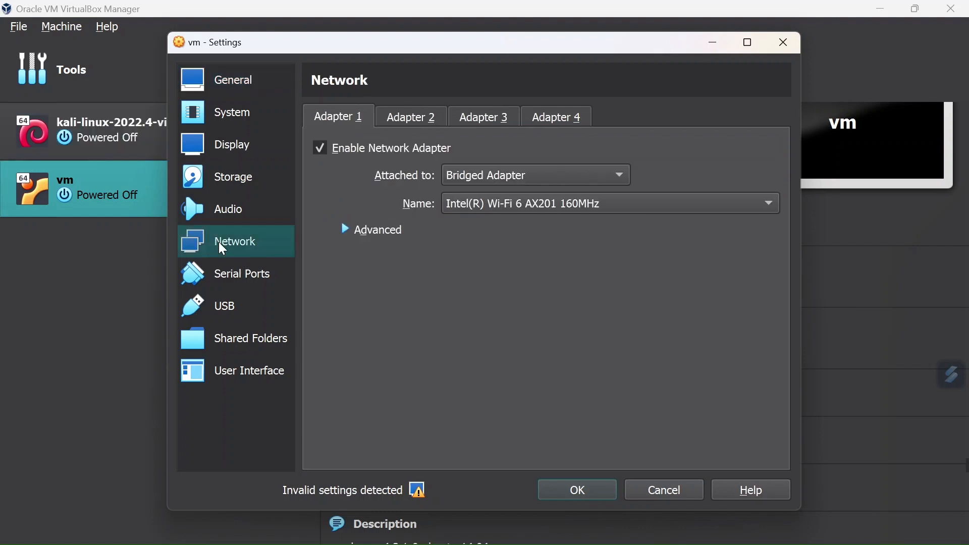
pyautogui.click(483, 181)
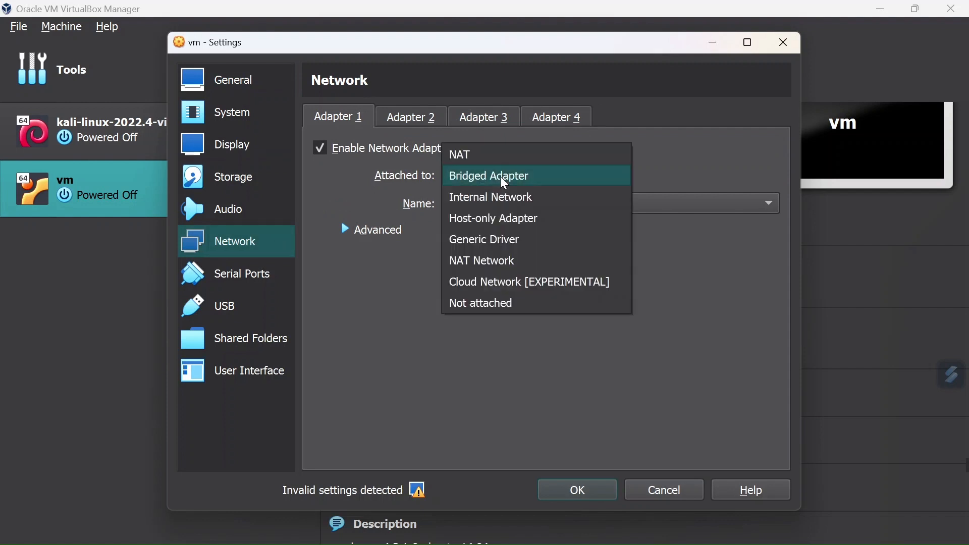
pyautogui.click(483, 157)
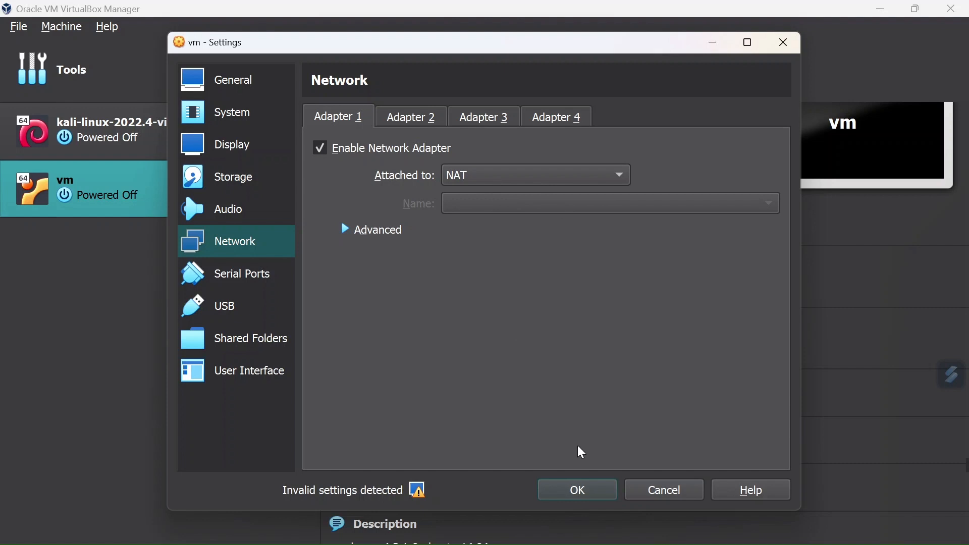
pyautogui.click(579, 497)
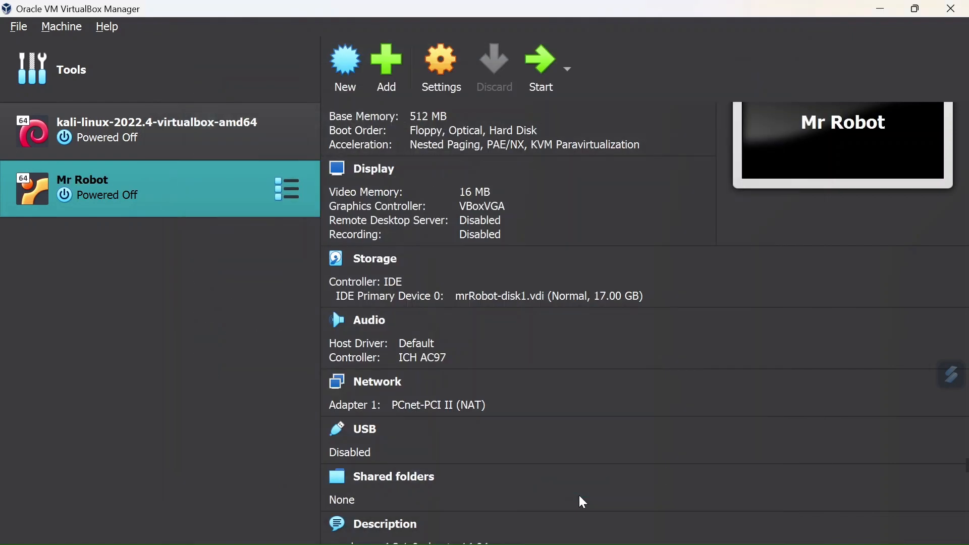
# Step: Check how network Adapter 1 of the kali-linux-2022.4-virtualbox-amd64 machine is attached, and close its settings
pyautogui.click(194, 150)
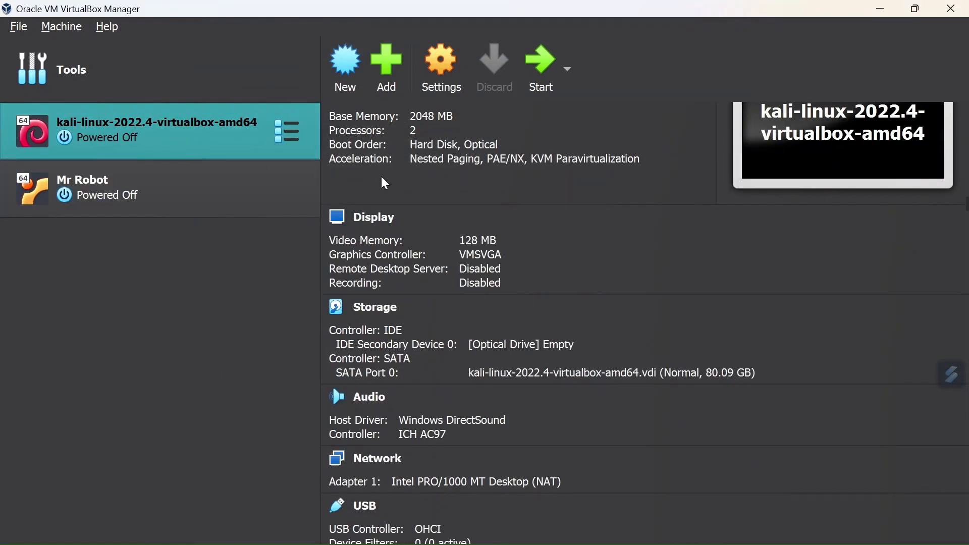
pyautogui.click(442, 74)
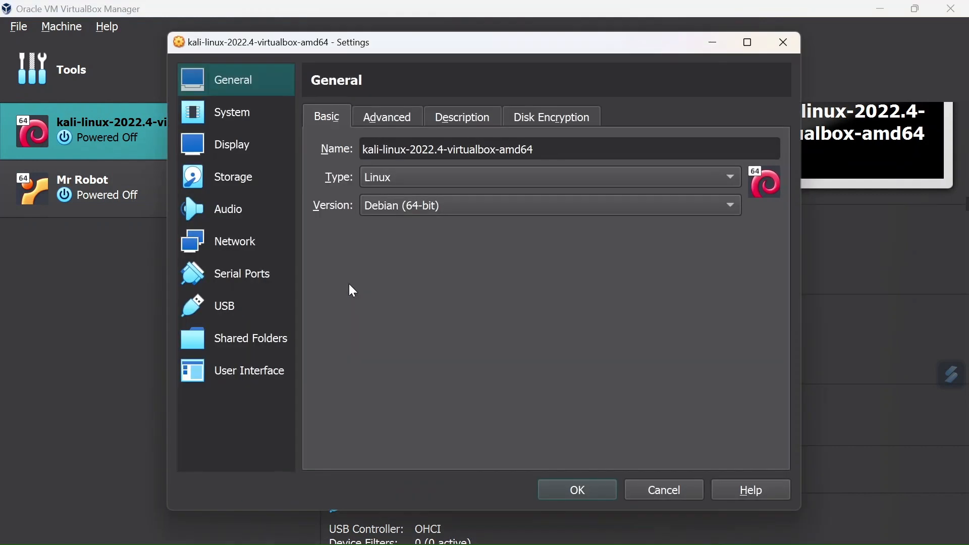
pyautogui.click(231, 247)
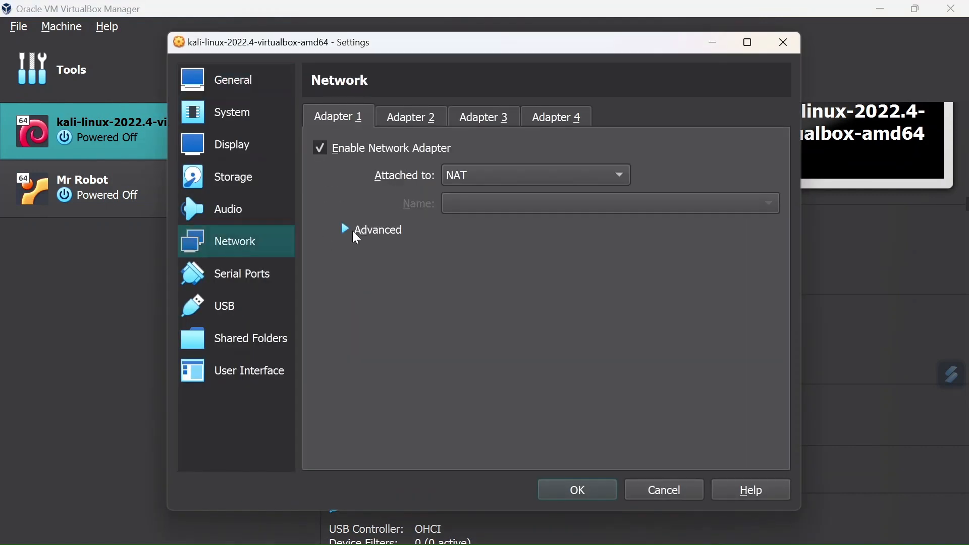
pyautogui.click(590, 493)
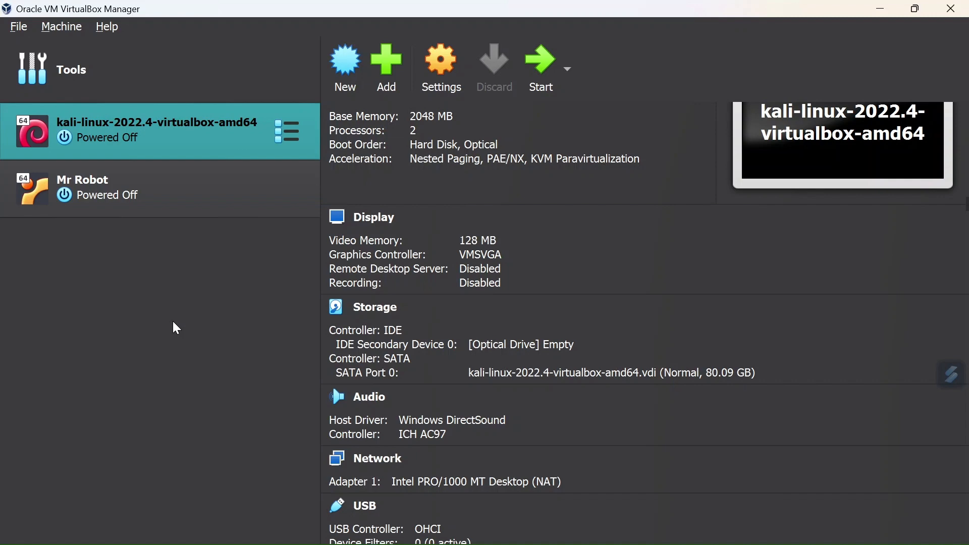
# Step: Open the global network manager and examine its host-only, NAT and cloud network lists
pyautogui.click(95, 70)
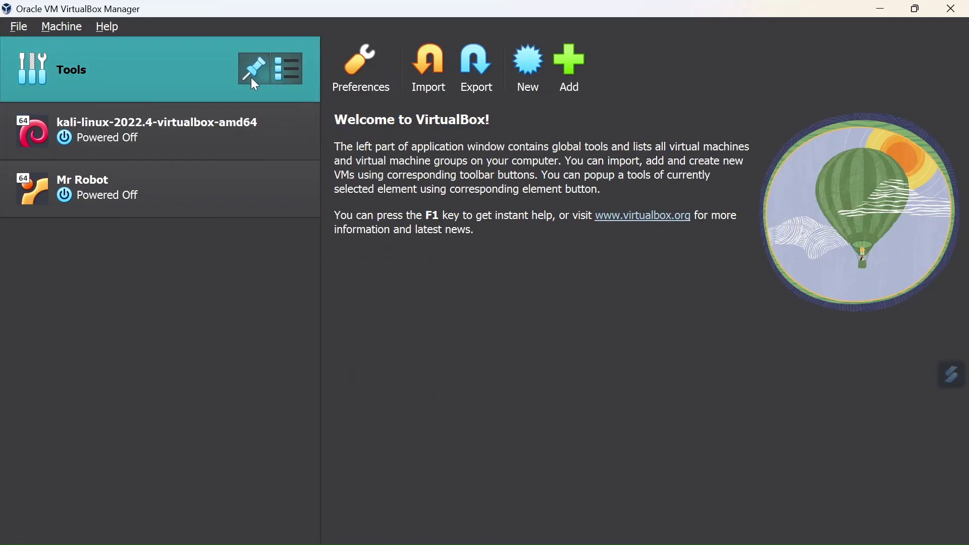
pyautogui.click(290, 69)
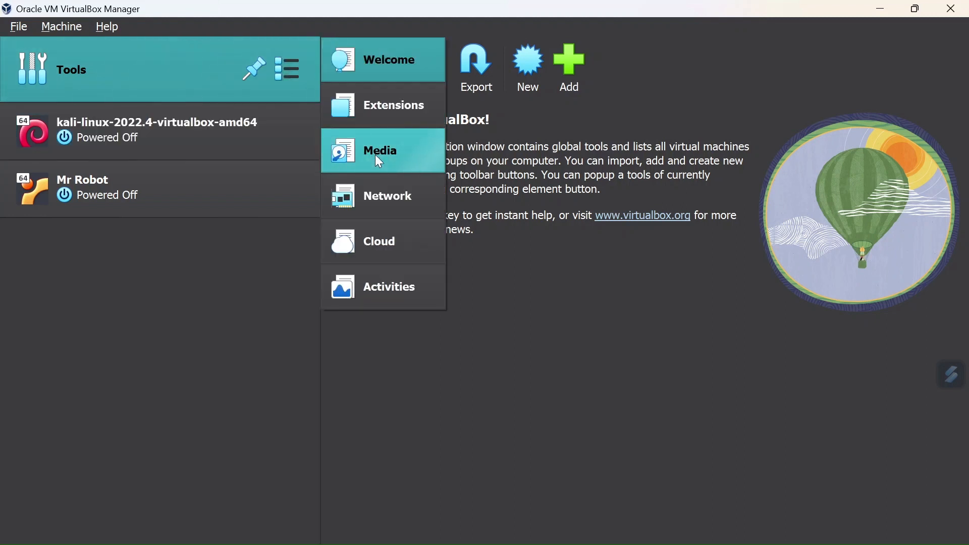
pyautogui.click(393, 212)
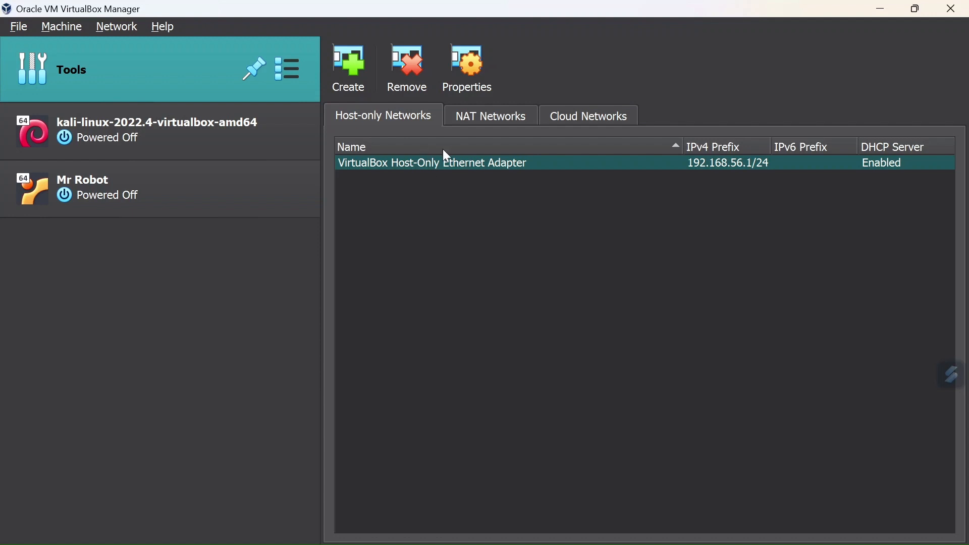
pyautogui.click(494, 114)
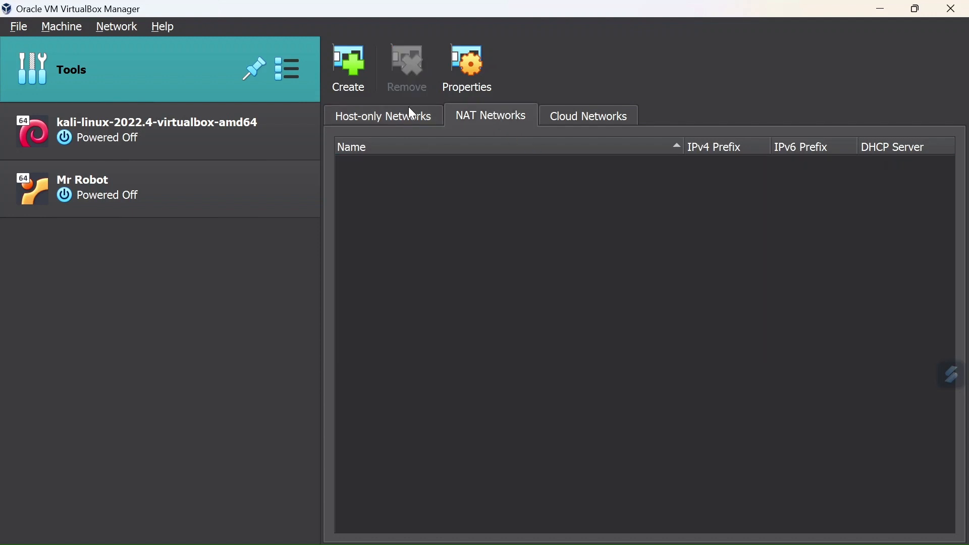
pyautogui.click(585, 120)
pyautogui.click(497, 115)
pyautogui.click(397, 115)
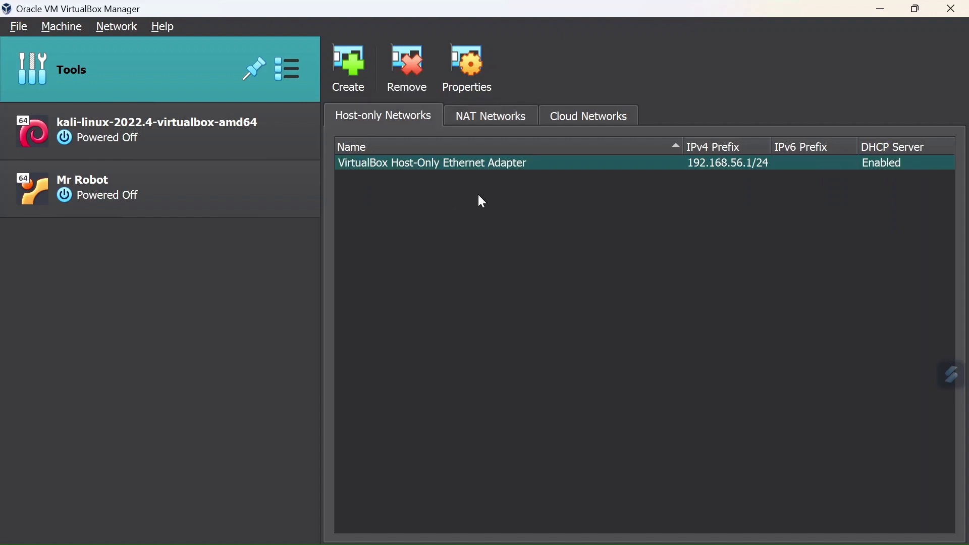
pyautogui.click(487, 120)
pyautogui.click(581, 126)
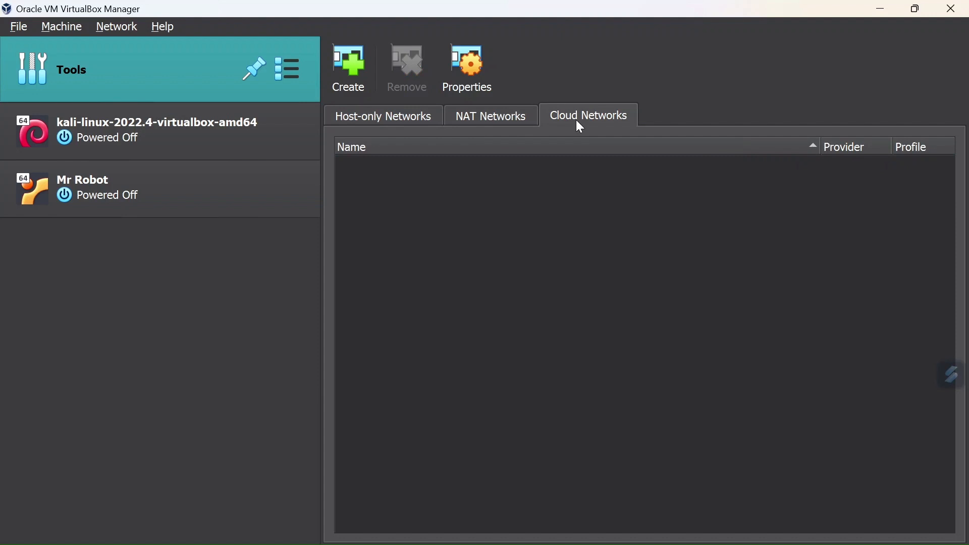
# Step: Create an additional host-only network and dismiss the progress notice
pyautogui.click(400, 125)
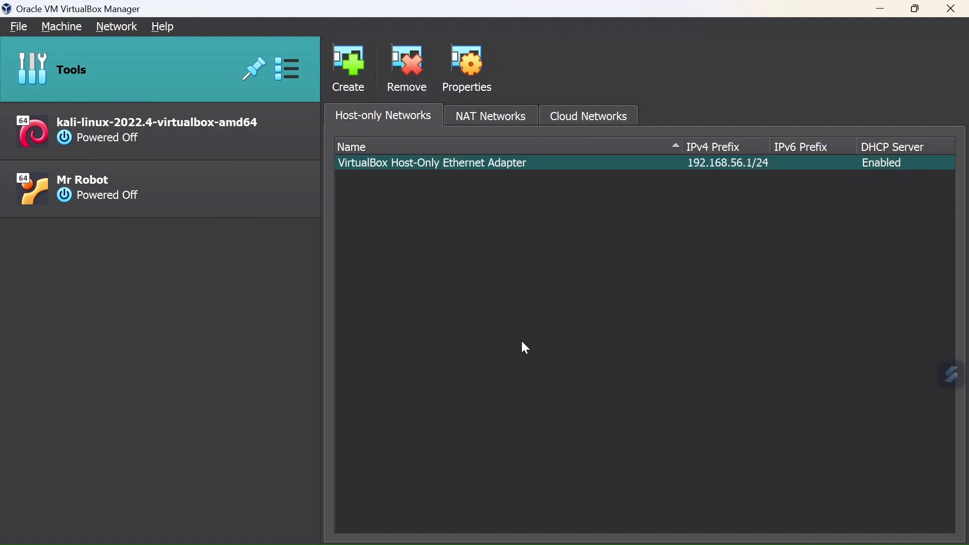
pyautogui.click(357, 68)
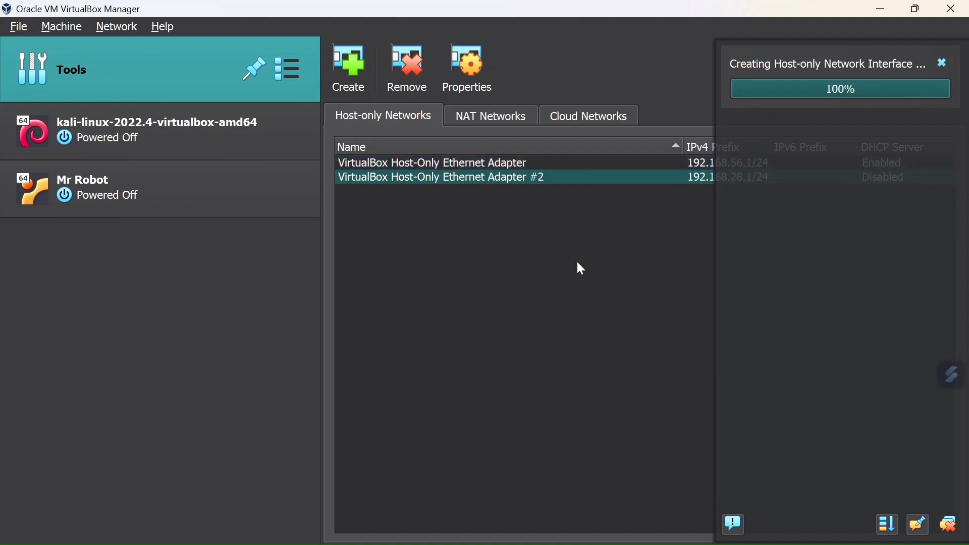
pyautogui.click(942, 63)
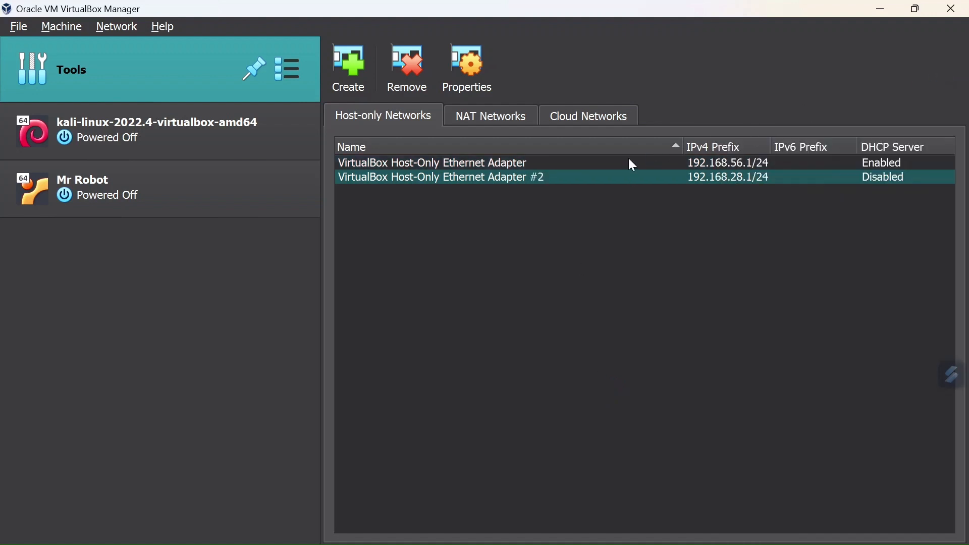
# Step: Enable the DHCP server for VirtualBox Host-Only Ethernet Adapter #2 in its properties and apply the change
pyautogui.click(474, 67)
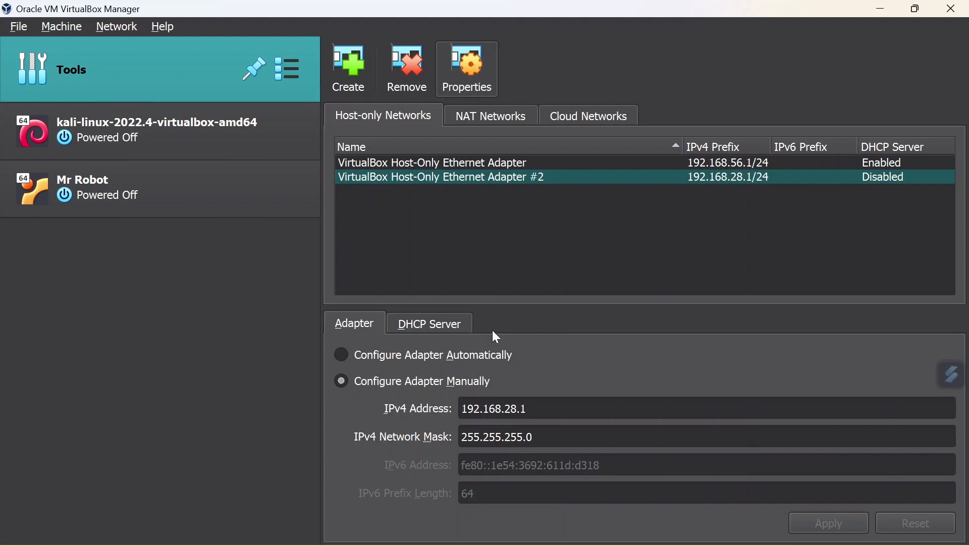
pyautogui.click(435, 324)
pyautogui.click(356, 323)
pyautogui.click(429, 331)
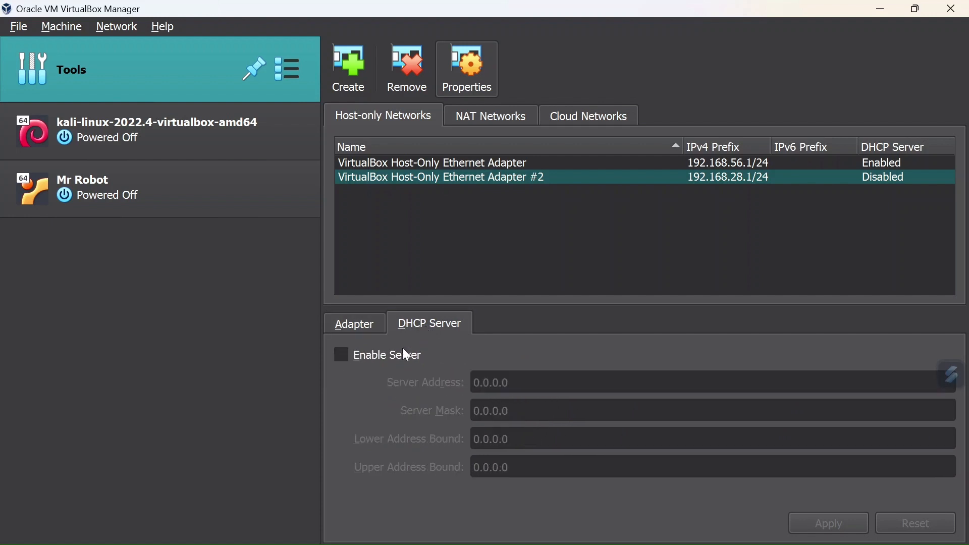
pyautogui.click(342, 356)
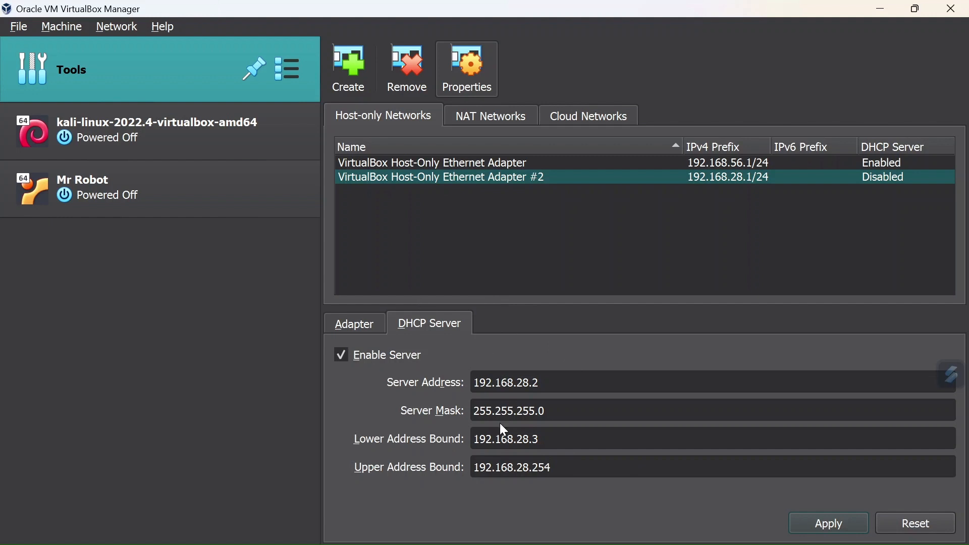
pyautogui.click(829, 524)
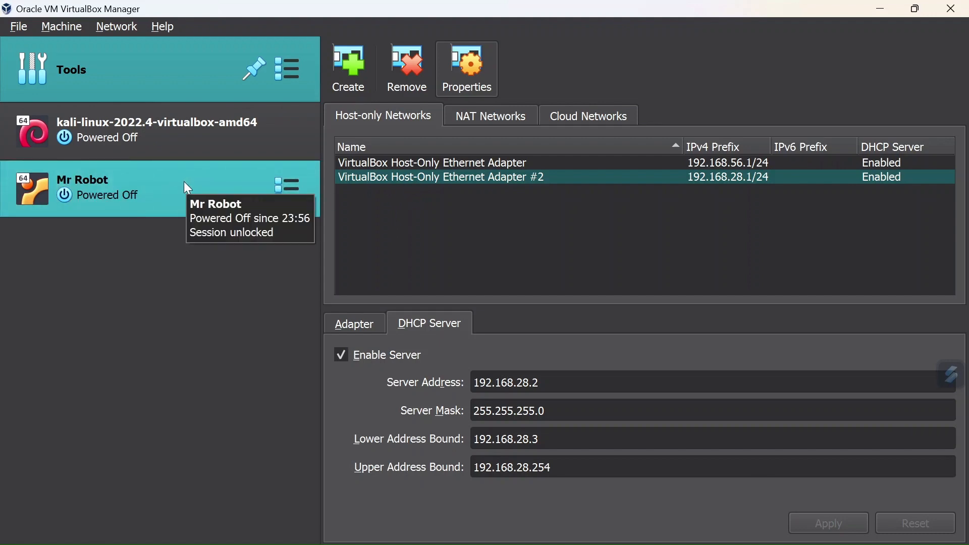
# Step: Attach Adapter 1 of the kali-linux-2022.4-virtualbox-amd64 machine to Host-only Adapter using VirtualBox Host-Only Ethernet Adapter #2, and save the settings
pyautogui.click(162, 139)
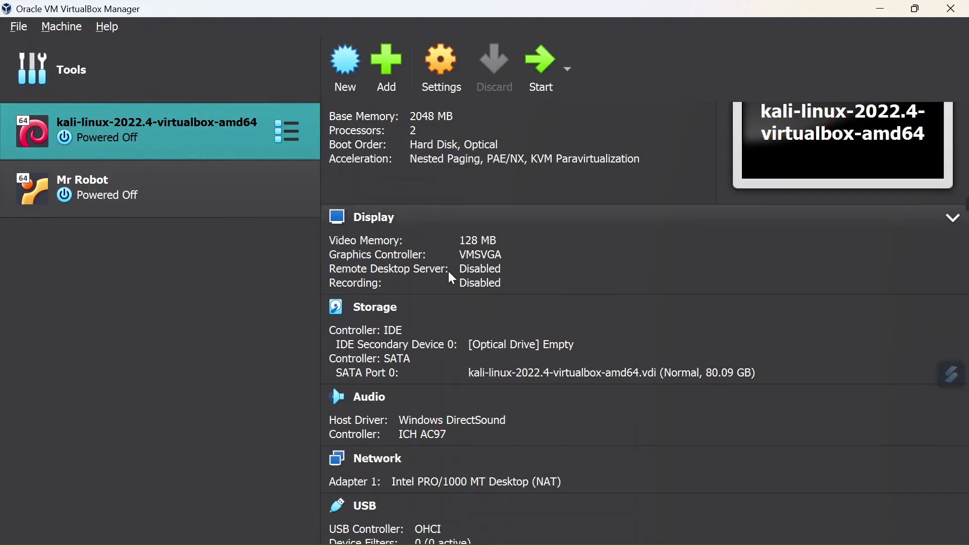
pyautogui.click(436, 77)
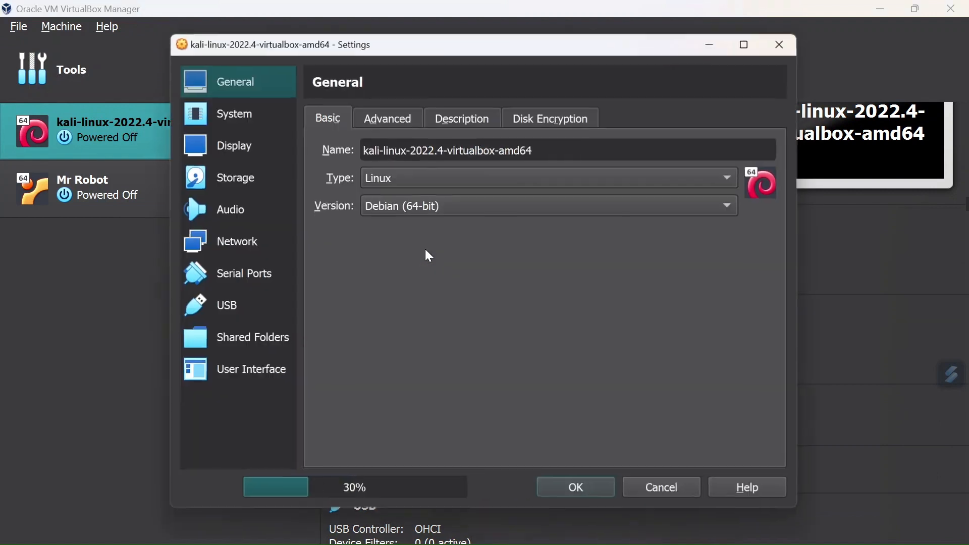
pyautogui.click(234, 251)
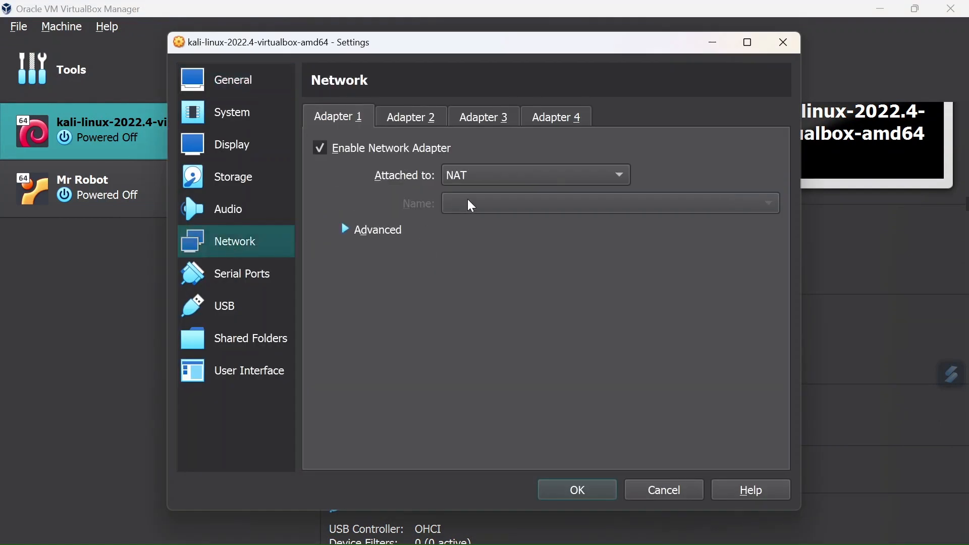
pyautogui.click(472, 176)
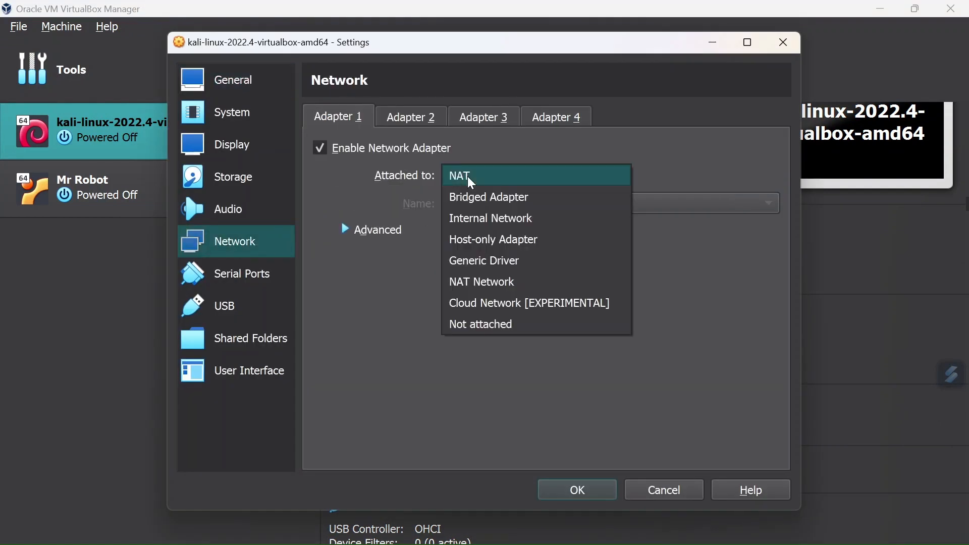
pyautogui.click(506, 245)
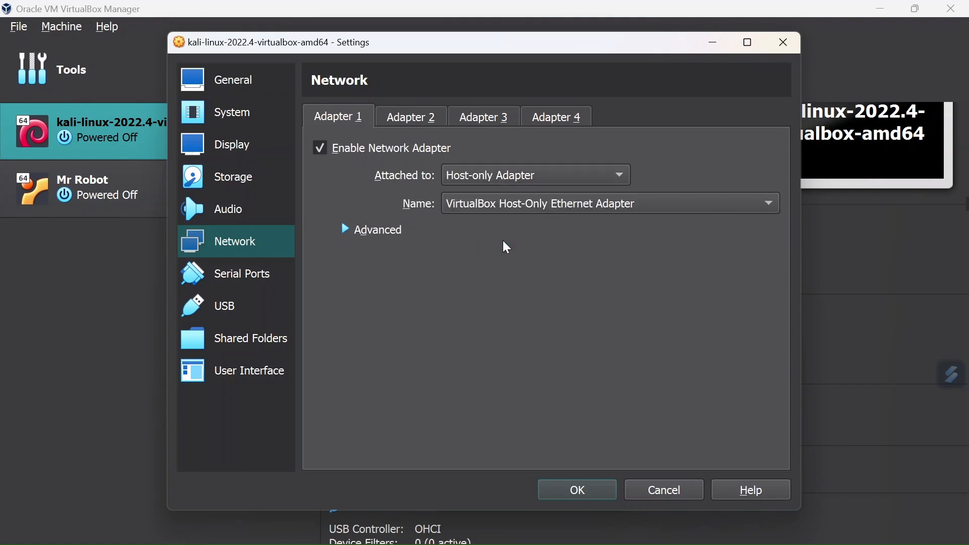
pyautogui.click(508, 206)
pyautogui.click(511, 217)
pyautogui.click(568, 499)
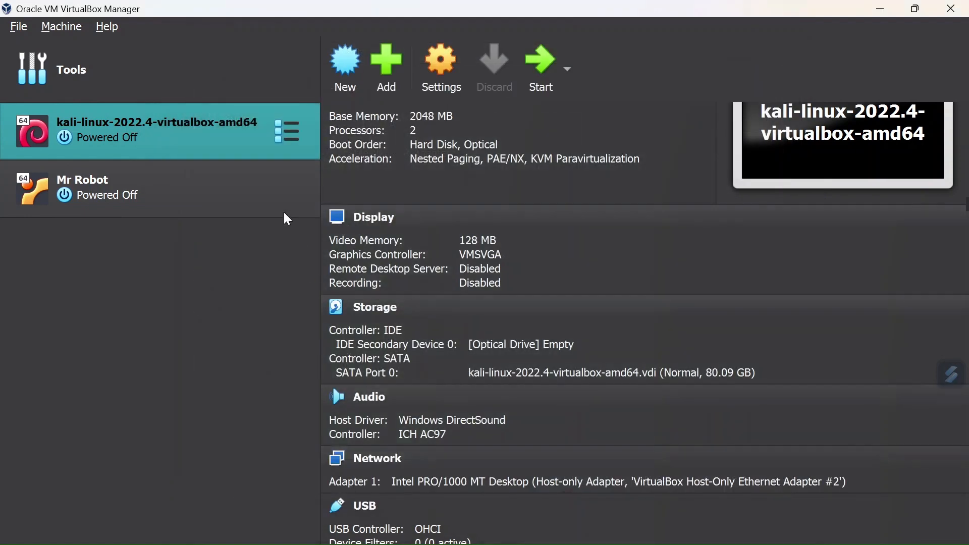
# Step: Attach Adapter 1 of the Mr Robot machine to Host-only Adapter using VirtualBox Host-Only Ethernet Adapter #2, and save the settings
pyautogui.click(176, 198)
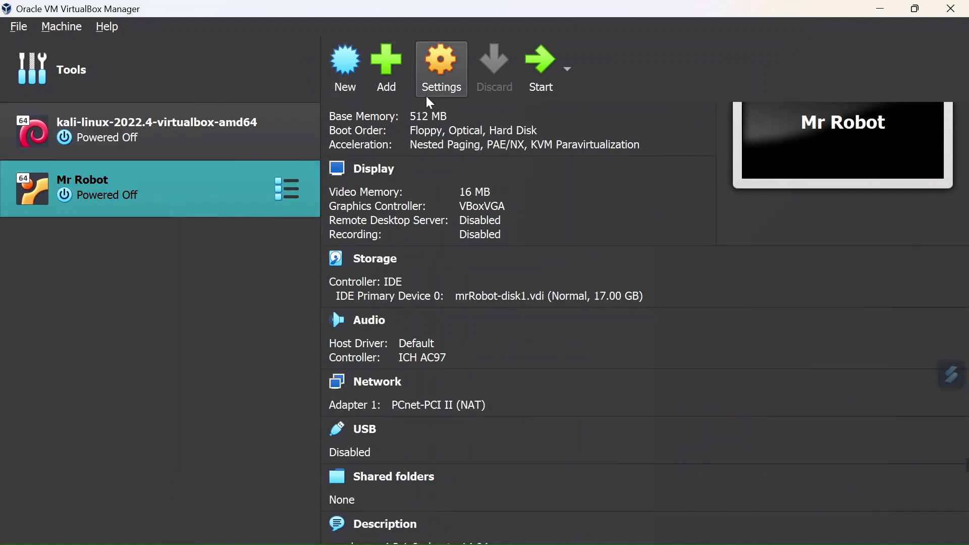
pyautogui.click(440, 80)
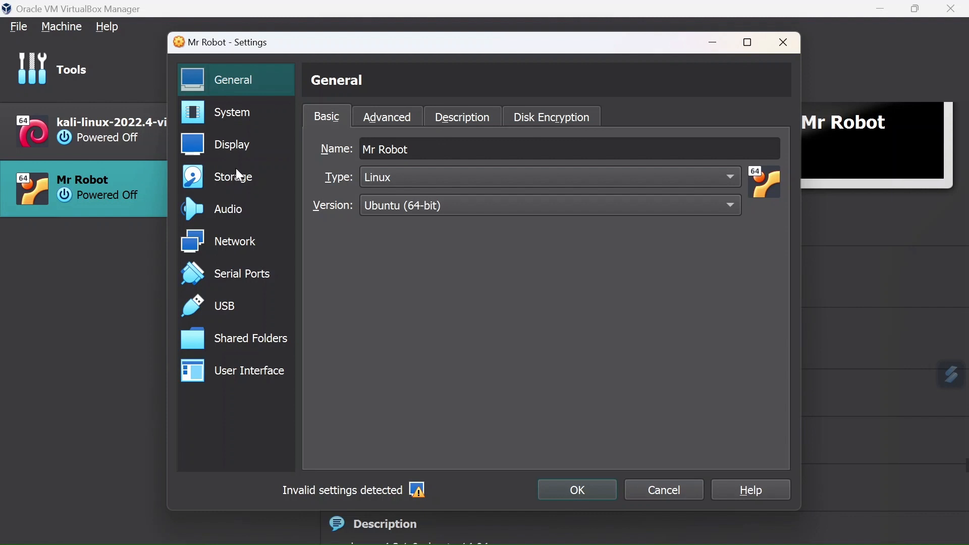
pyautogui.click(241, 250)
pyautogui.click(489, 180)
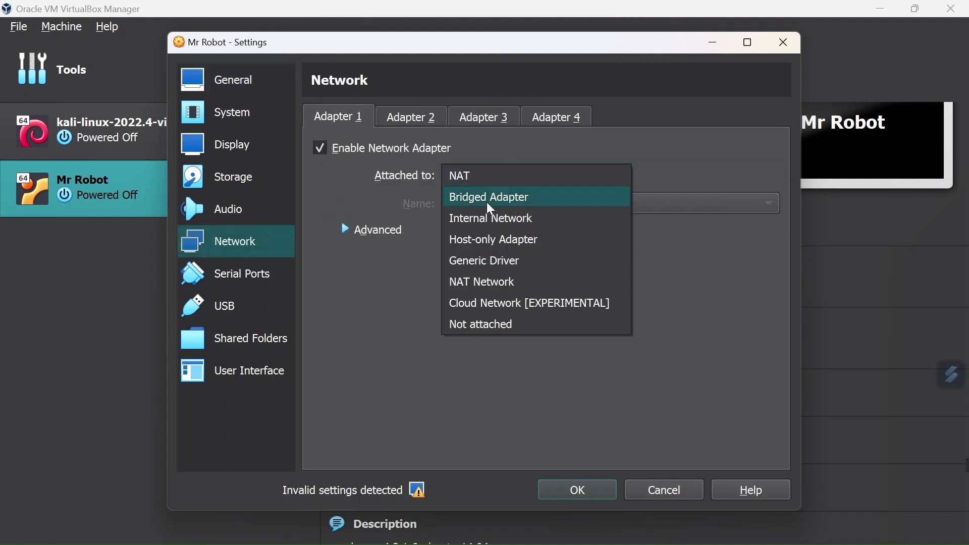
pyautogui.click(504, 239)
pyautogui.click(507, 203)
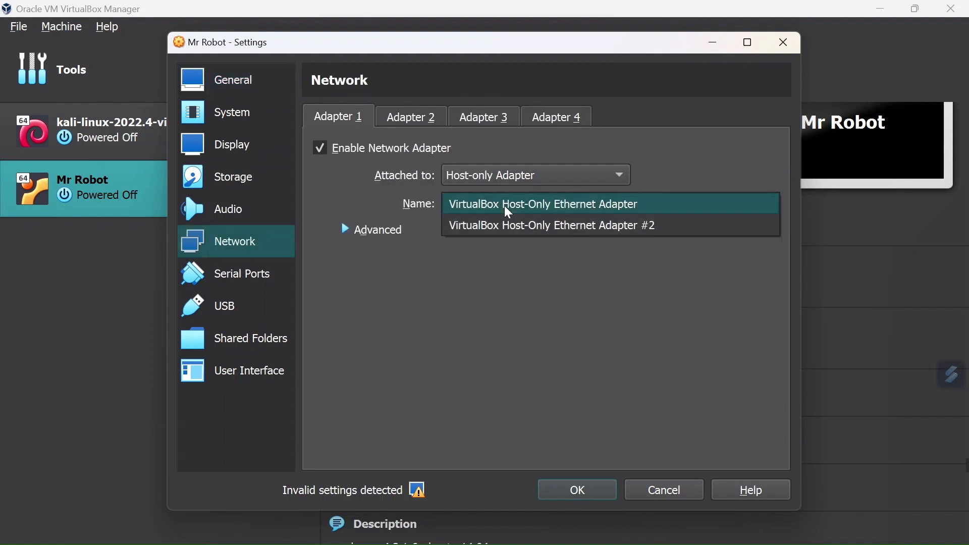
pyautogui.click(506, 228)
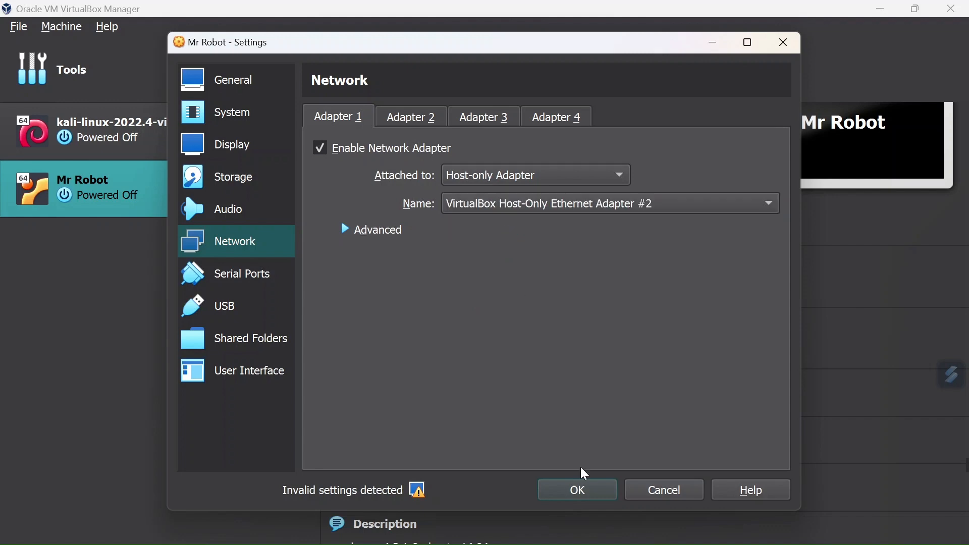
pyautogui.click(579, 492)
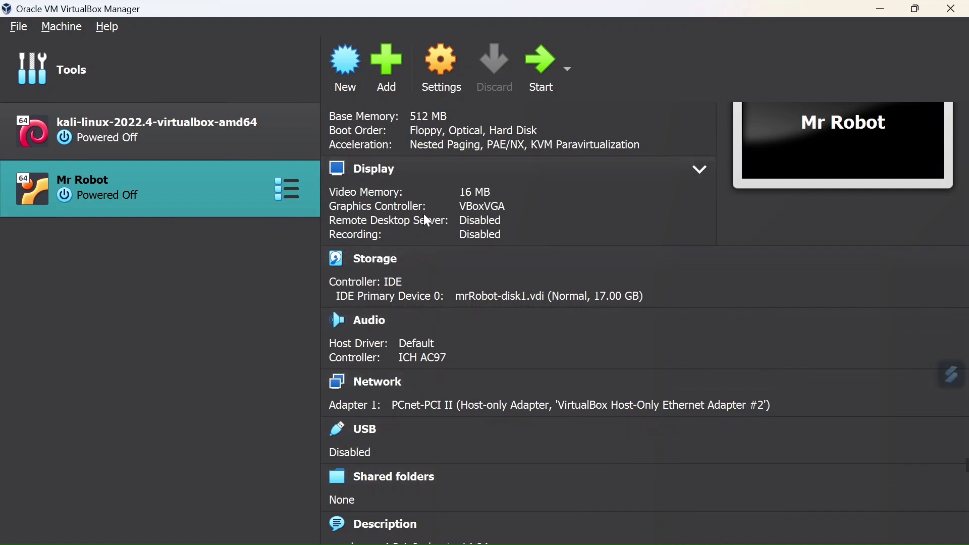
# Step: Start the kali-linux-2022.4-virtualbox-amd64 machine and the Mr Robot machine
pyautogui.click(133, 131)
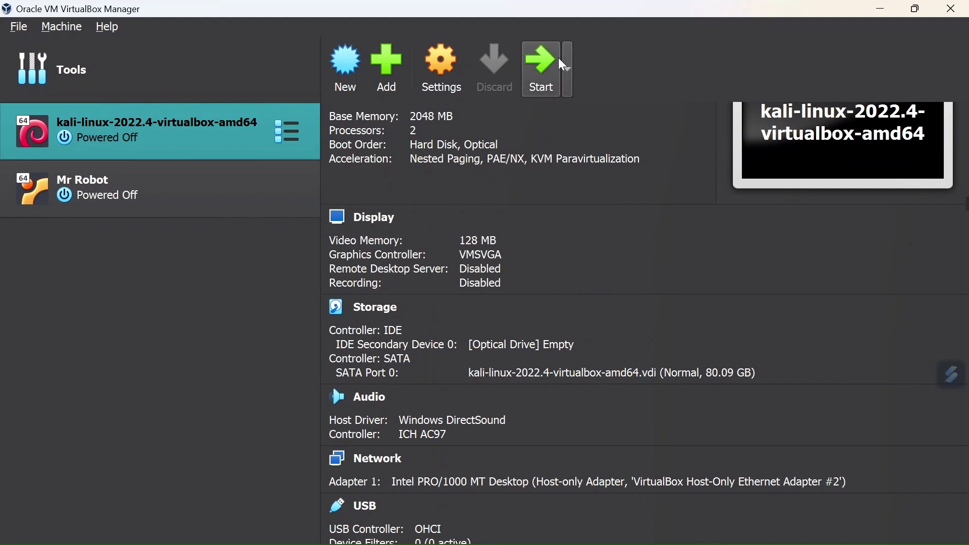
pyautogui.click(547, 74)
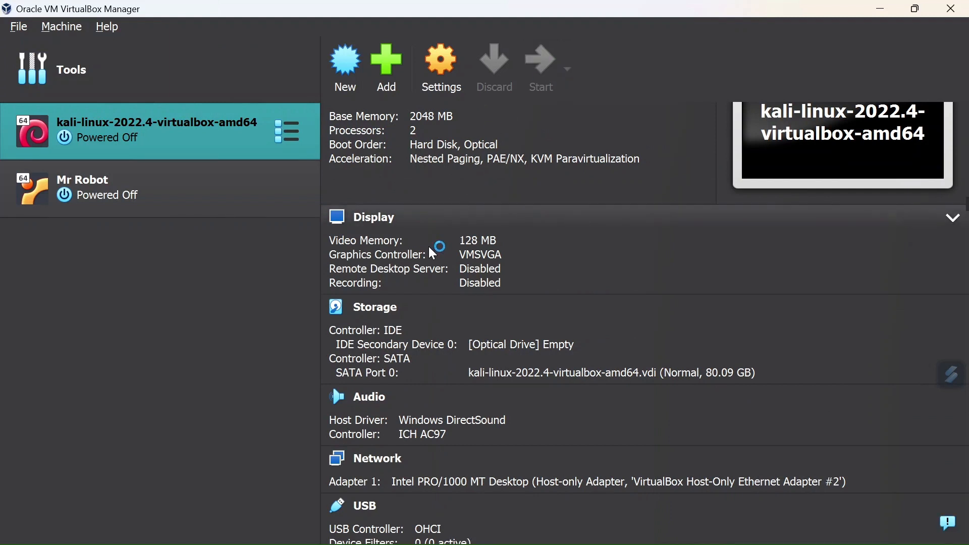
pyautogui.click(174, 195)
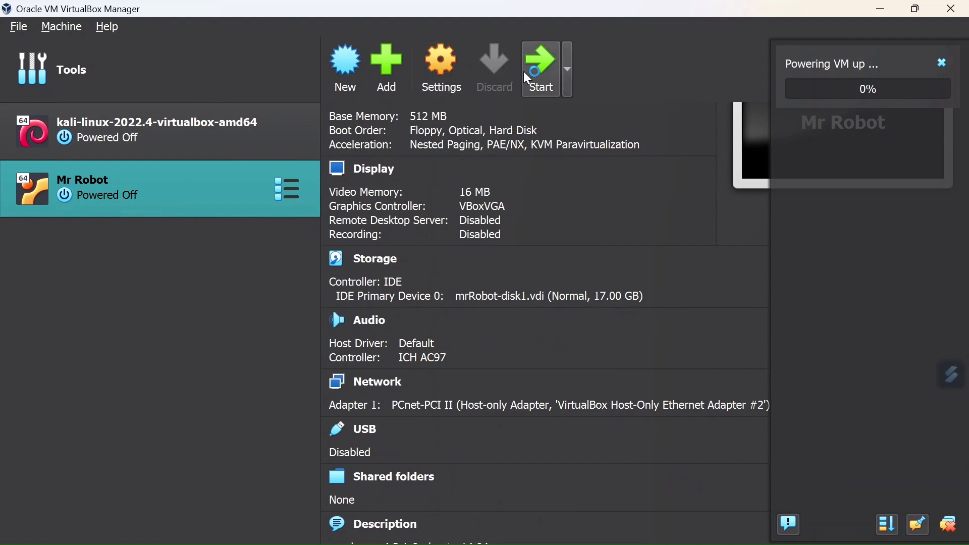
pyautogui.click(541, 70)
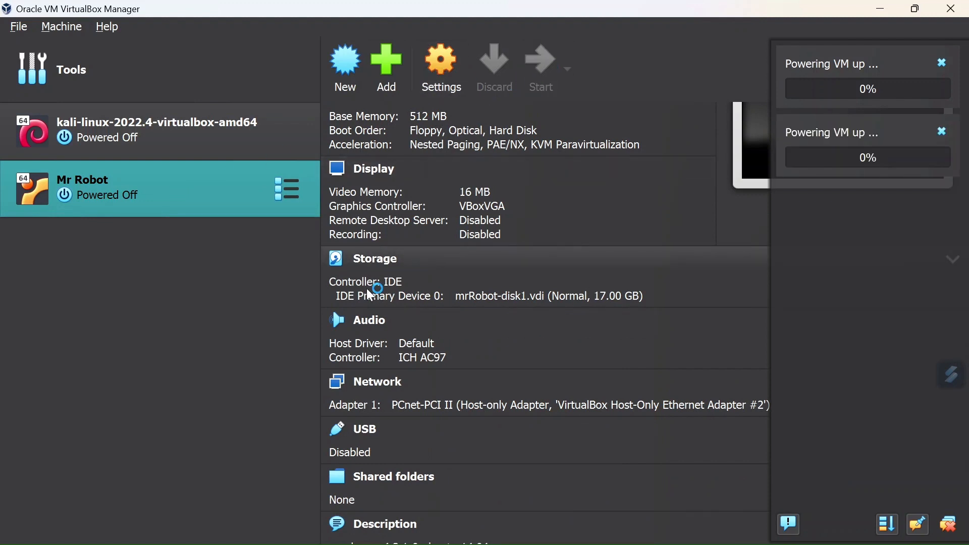